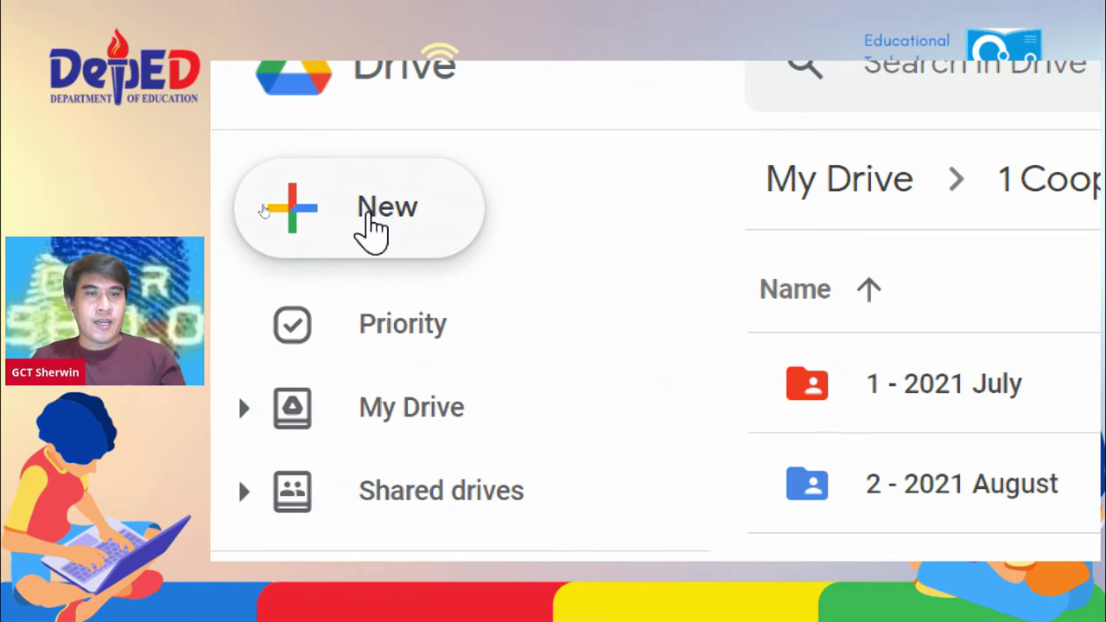
Step: Create a Google Form from Drive's New > More menu in the shared Training Folder, and open it
{"action": "left_click", "coordinate": [373, 226]}
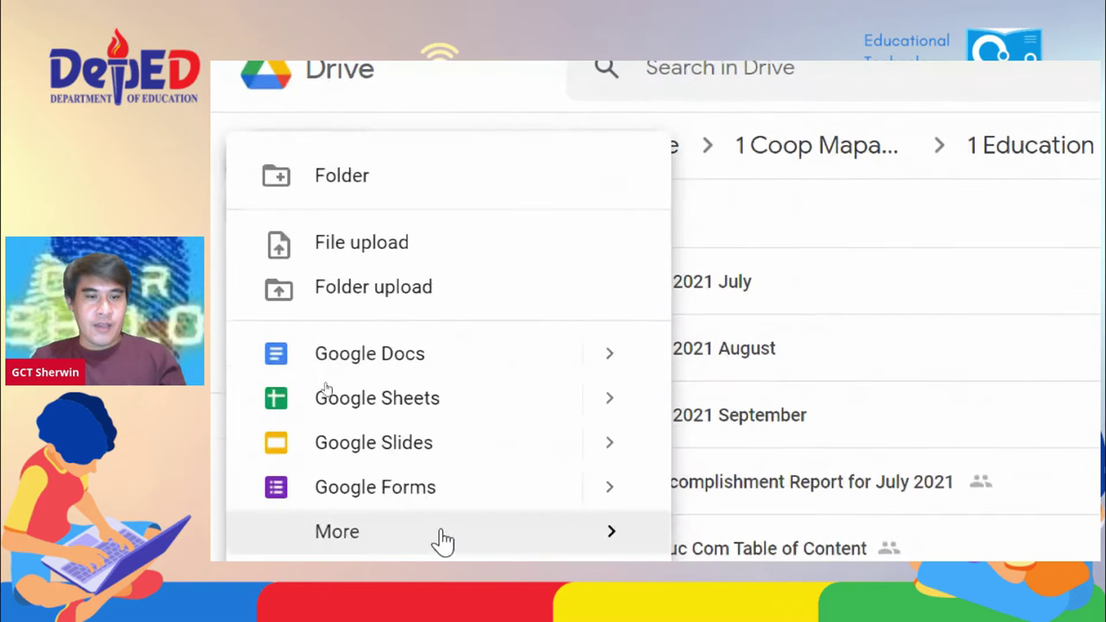
{"action": "left_click", "coordinate": [413, 494]}
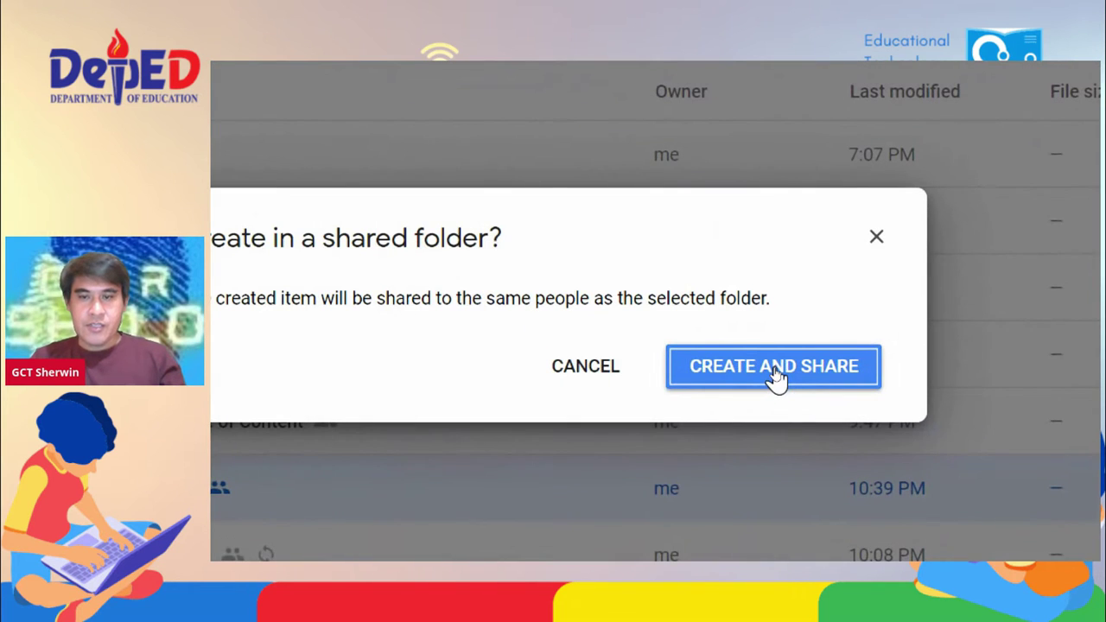
{"action": "left_click", "coordinate": [775, 369]}
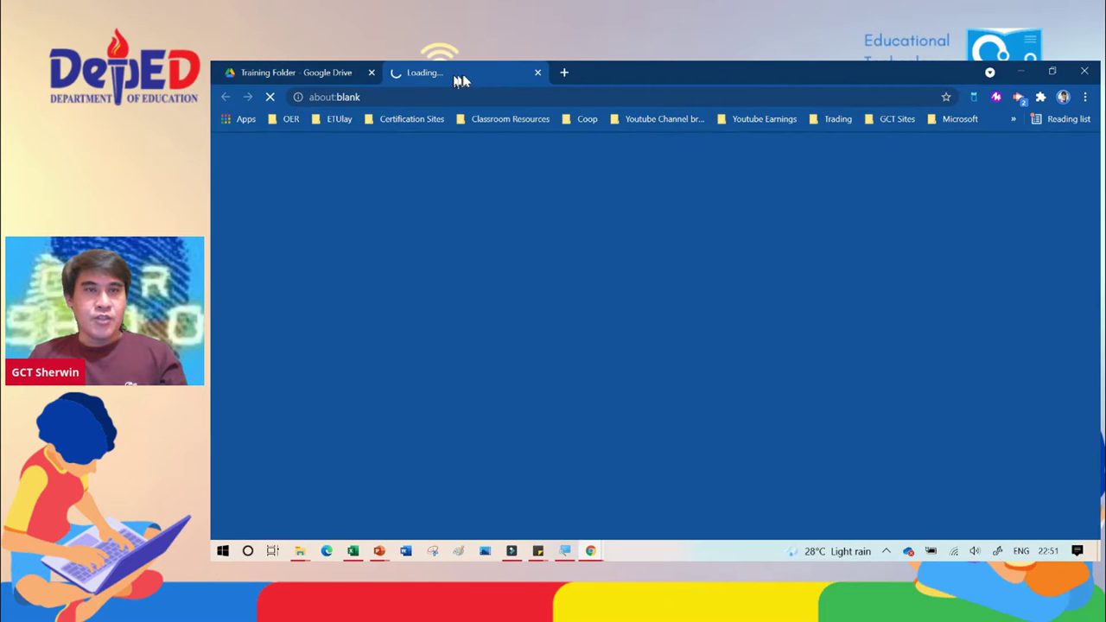
{"action": "left_click", "coordinate": [463, 75]}
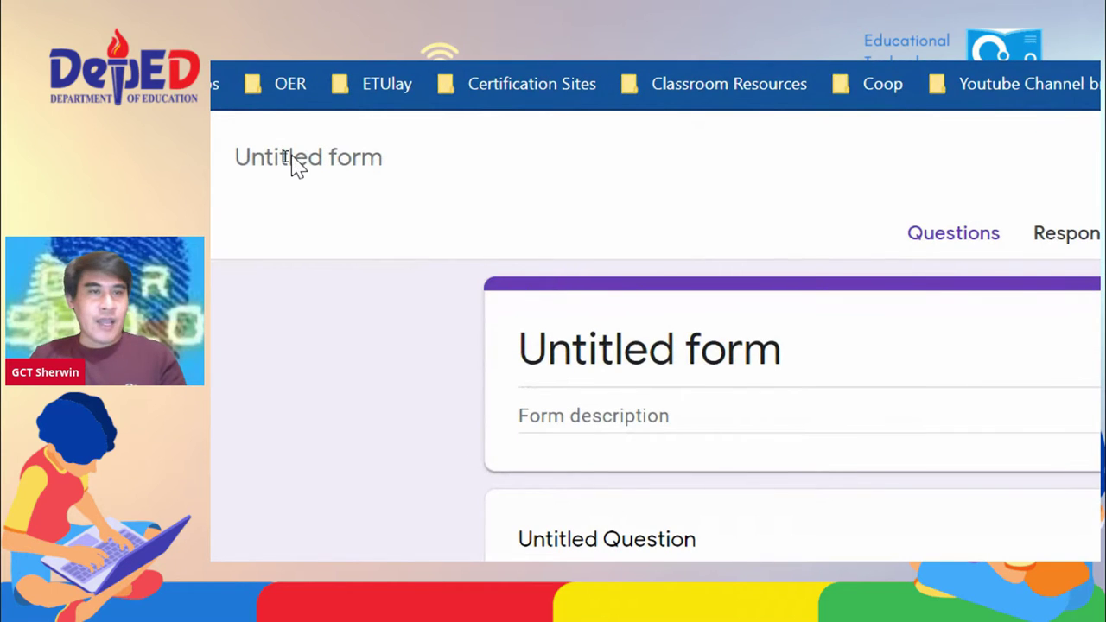
Step: Retitle the form 'Monthly Meeting Attendance', fixing typos, and save the title
{"action": "left_click", "coordinate": [320, 165]}
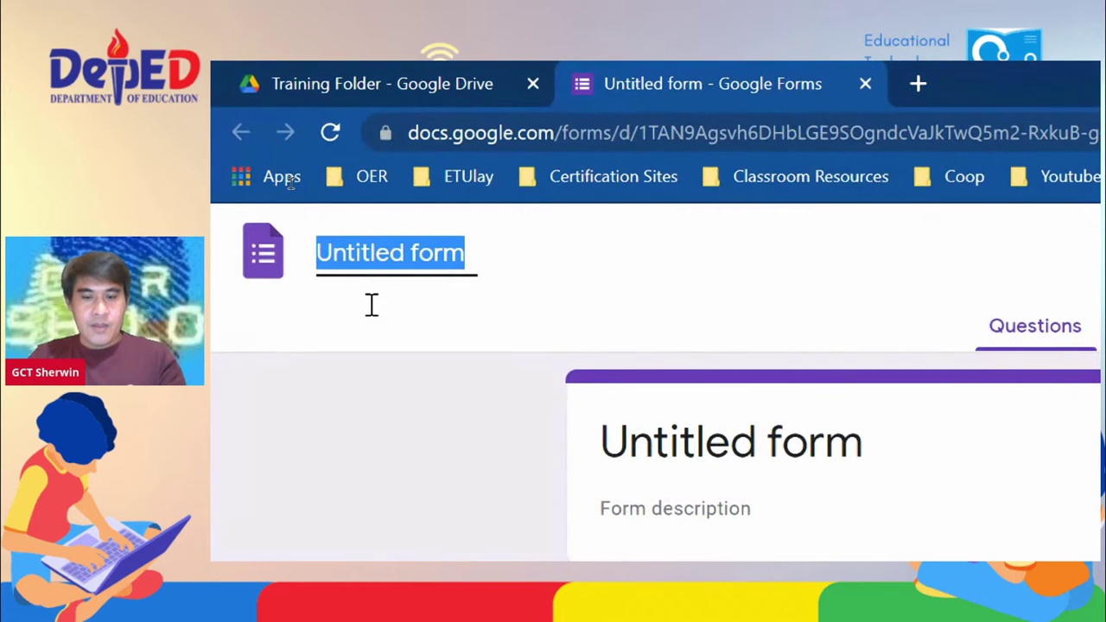
{"action": "type", "text": "MOnthl"}
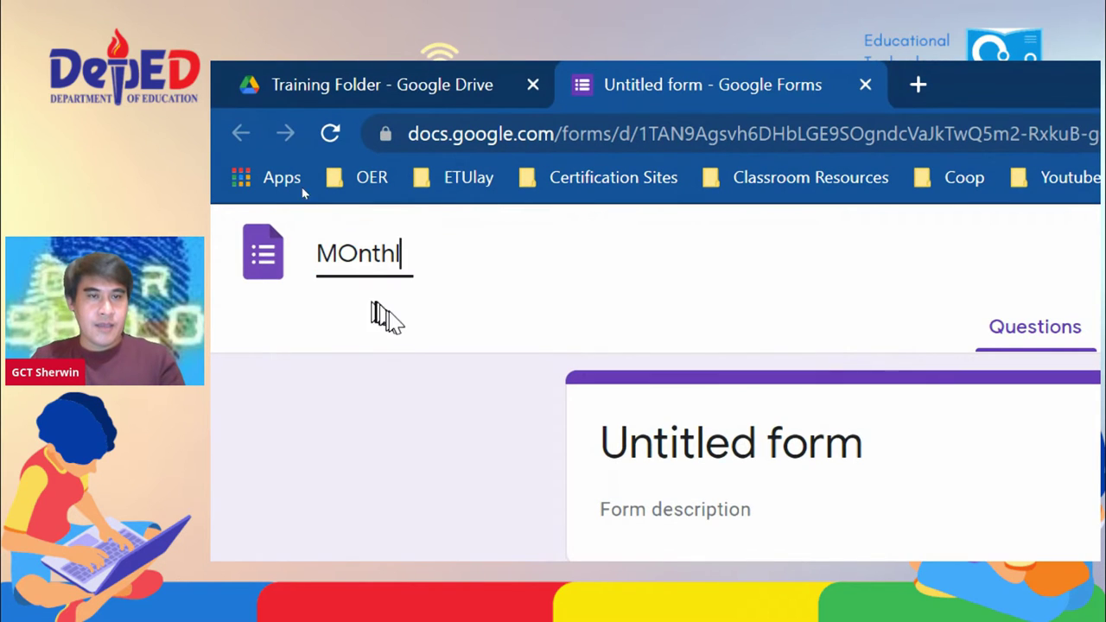
{"action": "key", "text": "BackSpace"}
{"action": "key", "text": "BackSpace"}
{"action": "key", "text": "BackSpace"}
{"action": "key", "text": "BackSpace"}
{"action": "key", "text": "BackSpace"}
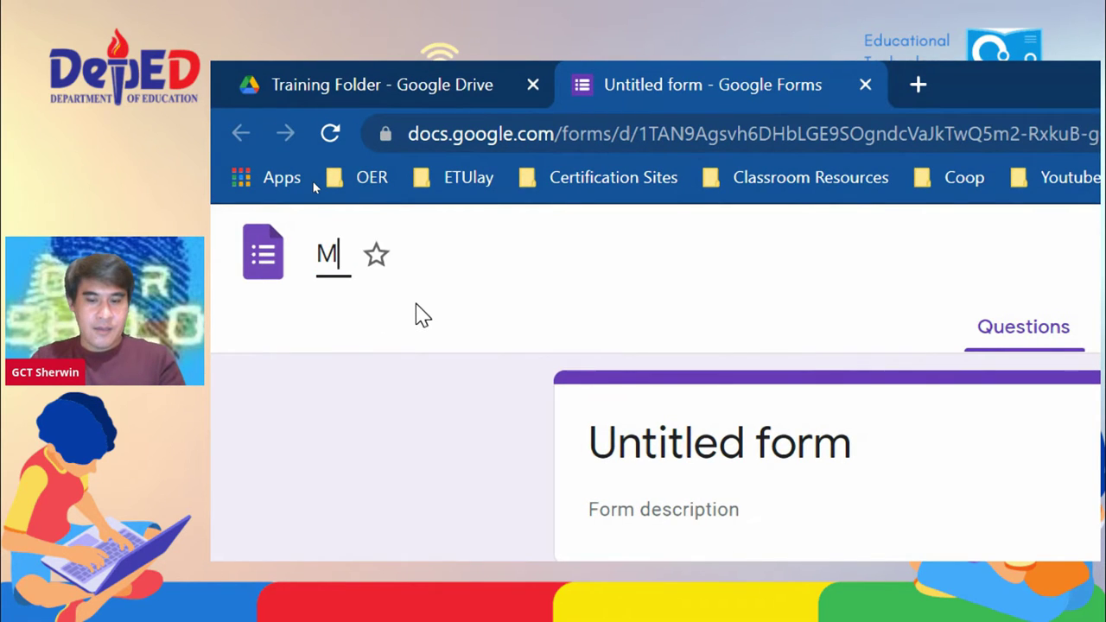
{"action": "type", "text": "onthly"}
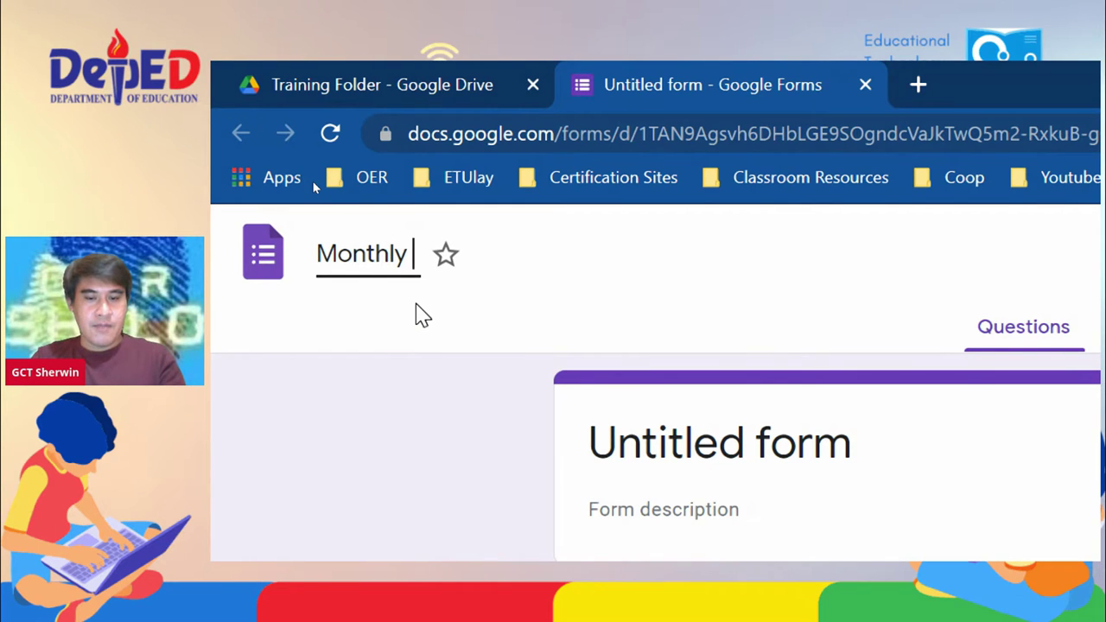
{"action": "type", "text": " Meeting Attendan"}
{"action": "key", "text": "BackSpace"}
{"action": "key", "text": "BackSpace"}
{"action": "type", "text": "dance"}
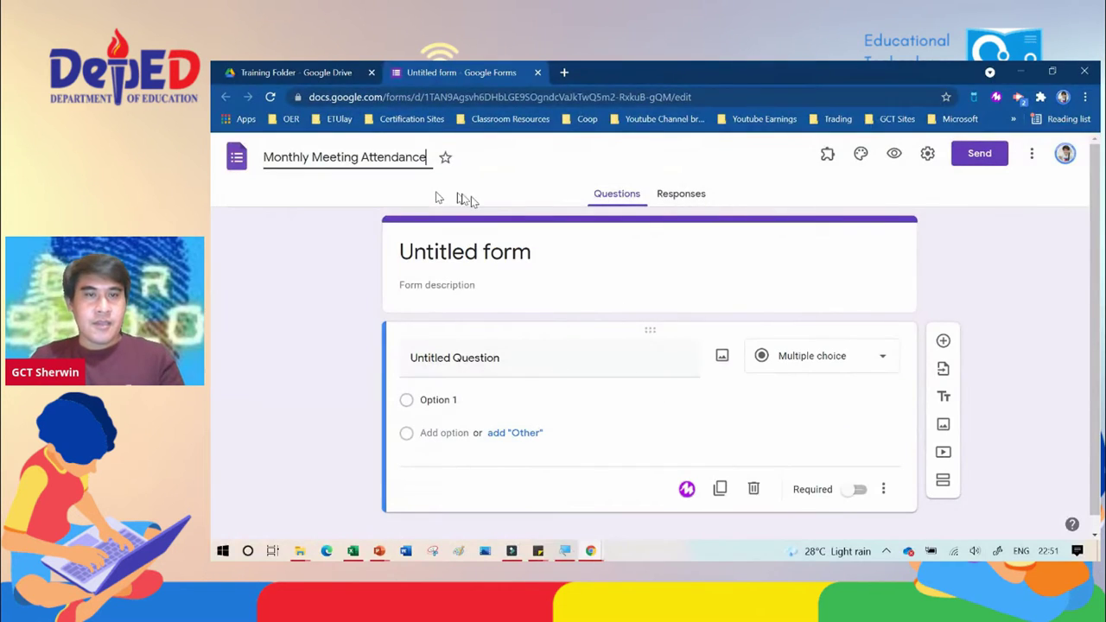
{"action": "left_click", "coordinate": [517, 255]}
{"action": "left_click", "coordinate": [517, 254]}
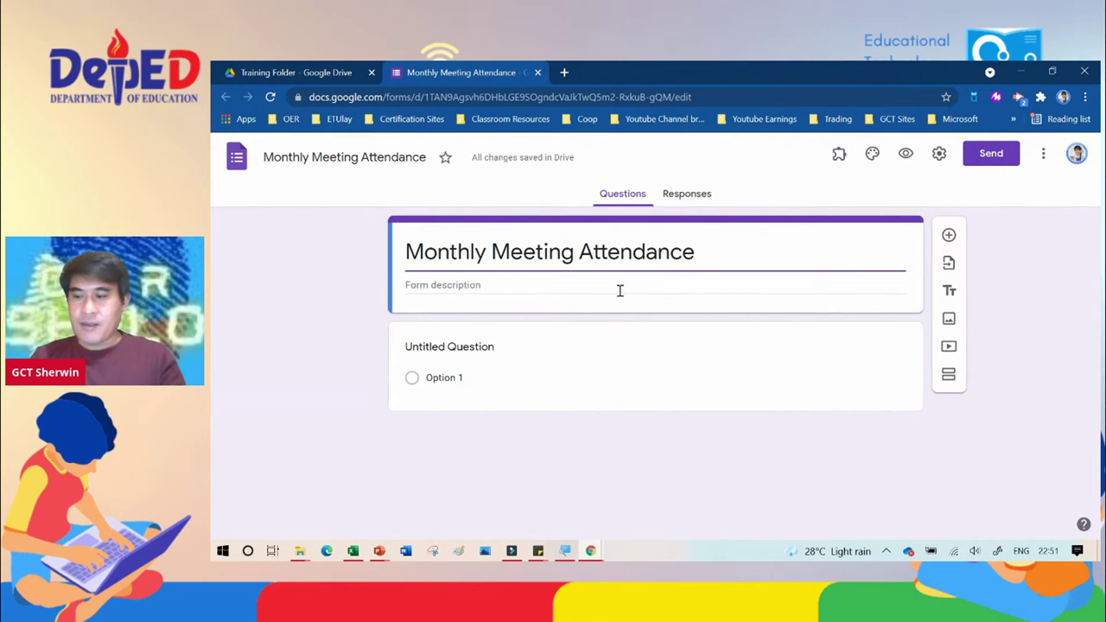
Step: Title the first question 'Name' as a required short-answer question
{"action": "left_click", "coordinate": [439, 351]}
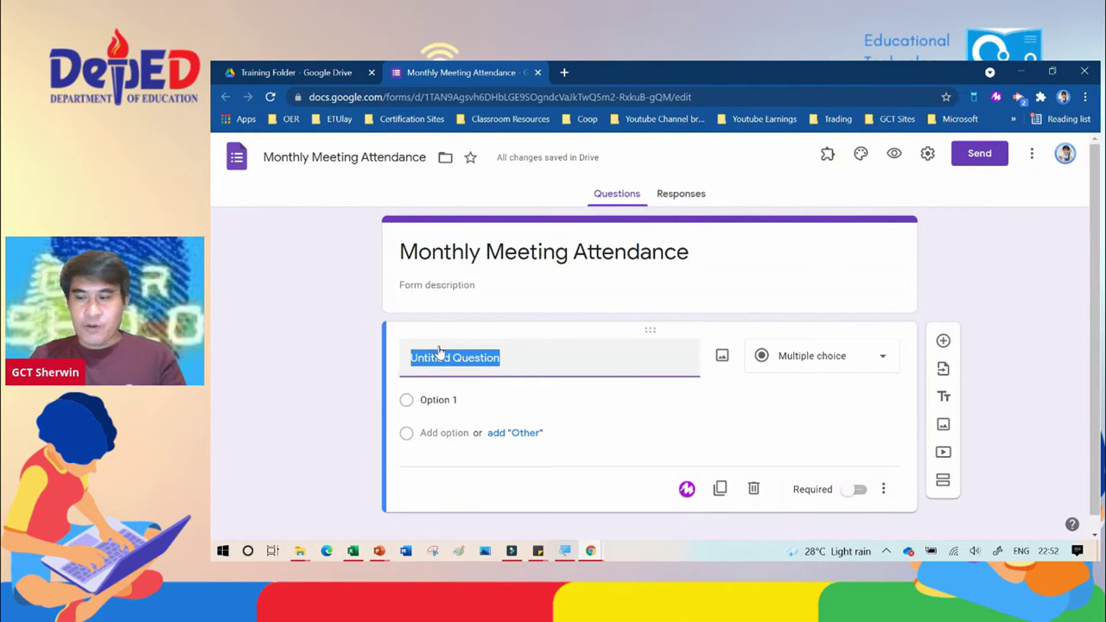
{"action": "type", "text": "Name"}
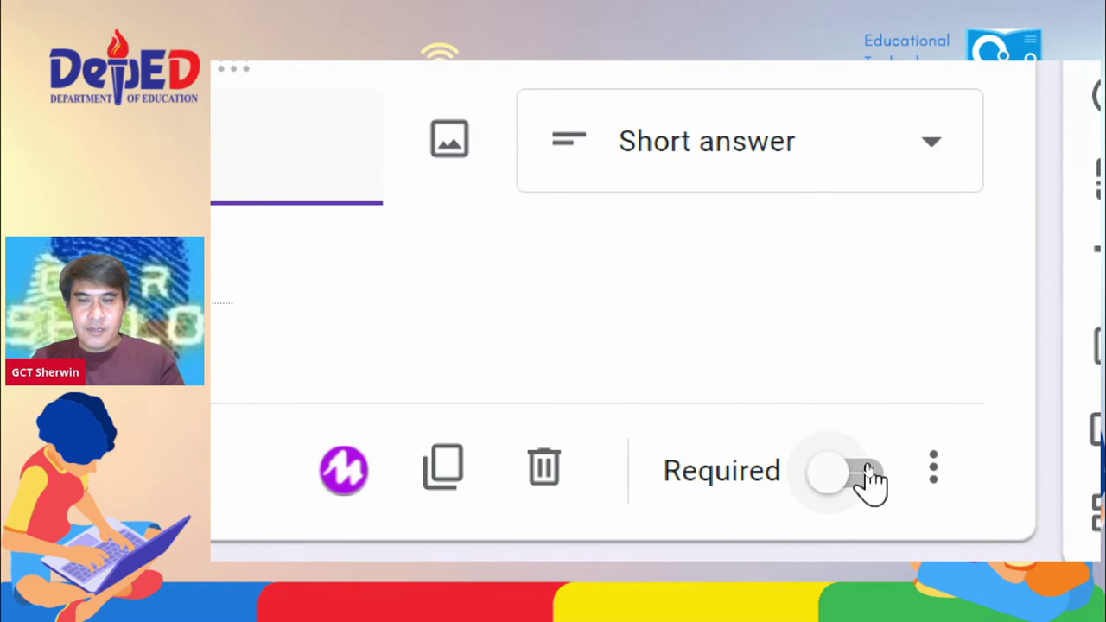
{"action": "left_click", "coordinate": [867, 475]}
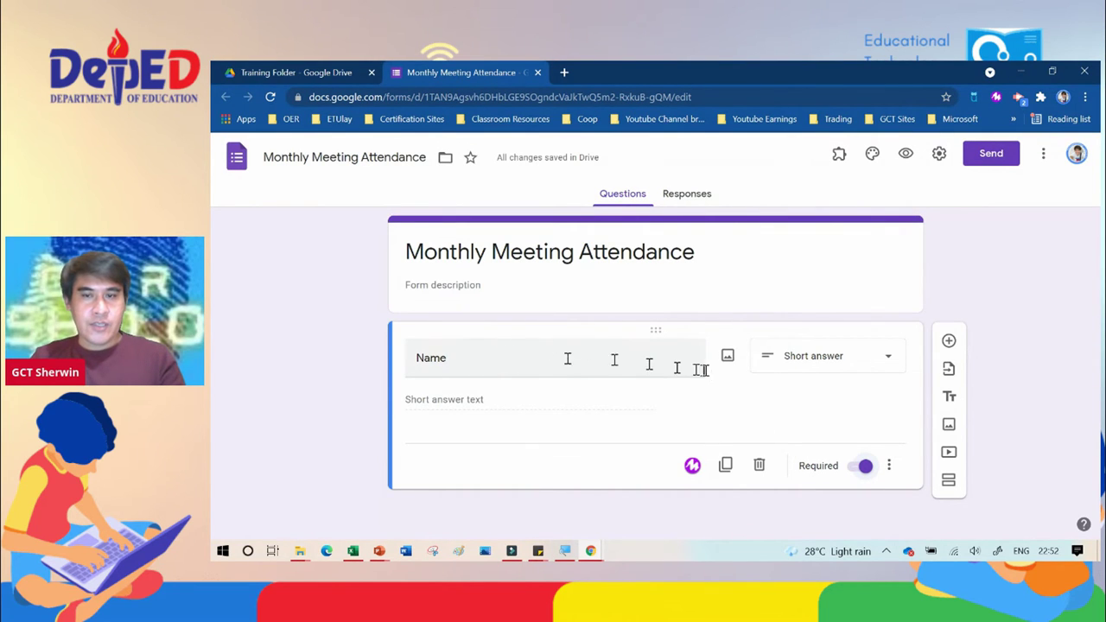
{"action": "left_click", "coordinate": [851, 367]}
{"action": "left_click", "coordinate": [851, 366]}
{"action": "left_click", "coordinate": [852, 365]}
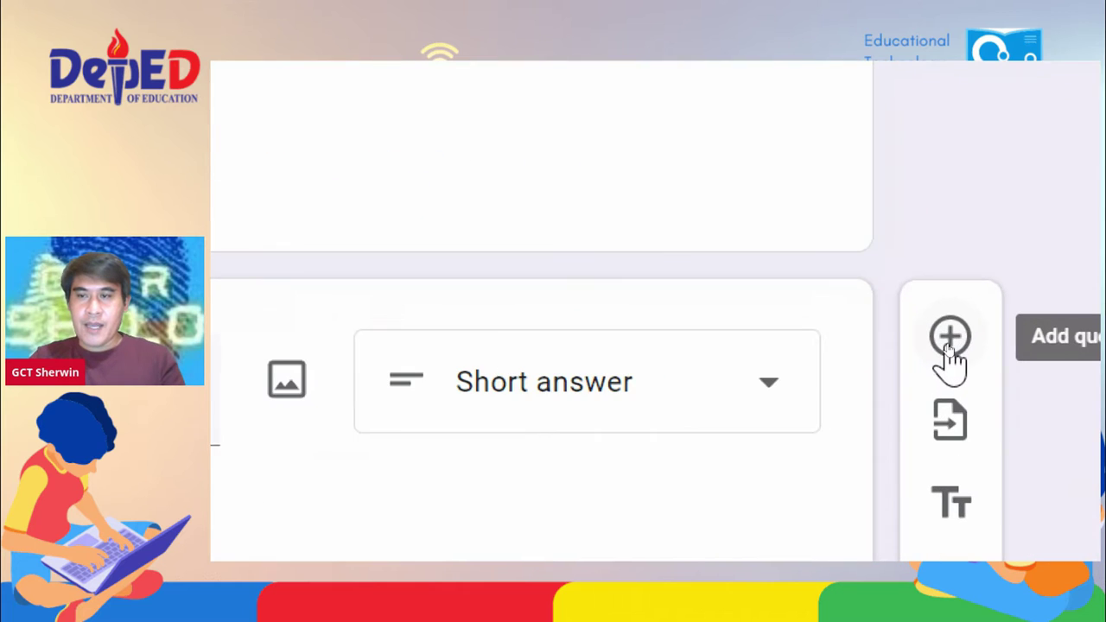
Step: Add a required short-answer 'Email' question, then add a third question below it
{"action": "left_click", "coordinate": [952, 339]}
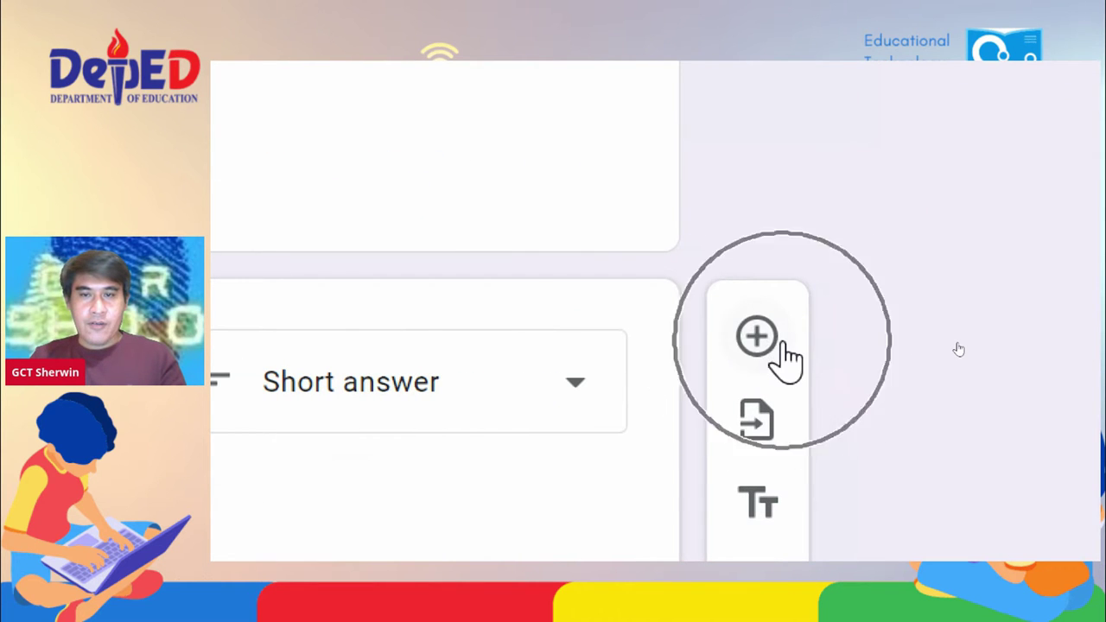
{"action": "left_click", "coordinate": [787, 345]}
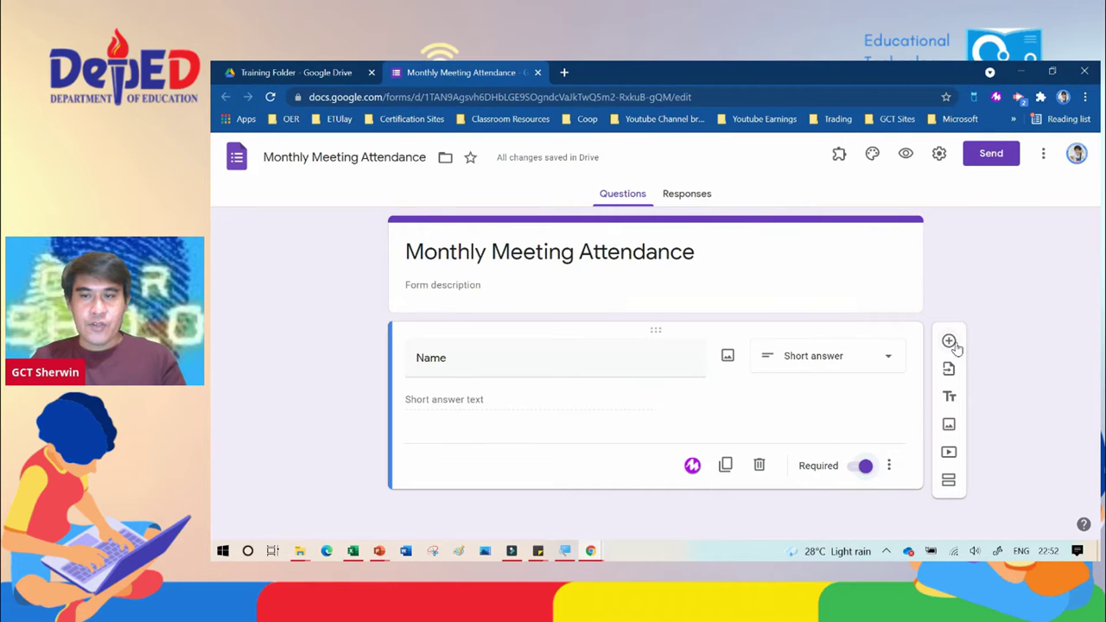
{"action": "left_click", "coordinate": [950, 341]}
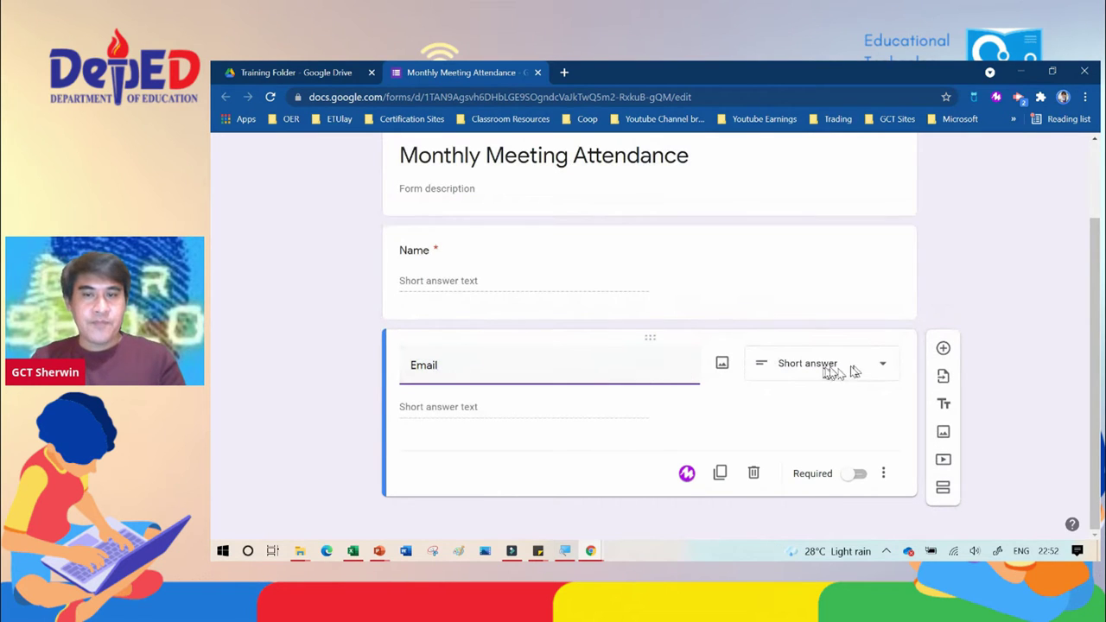
{"action": "left_click", "coordinate": [857, 476]}
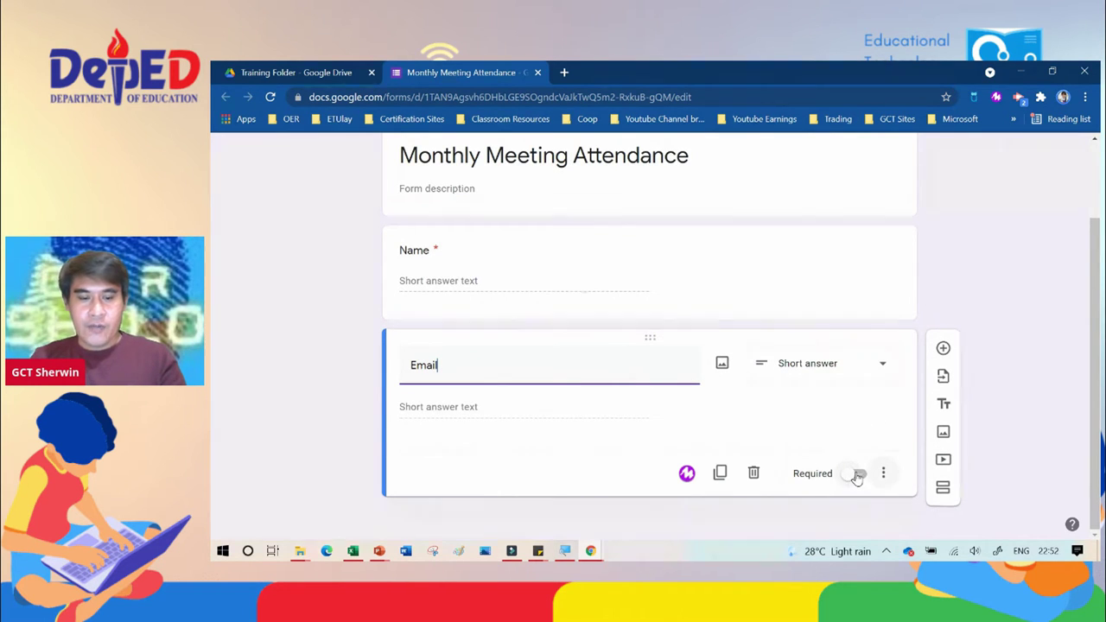
{"action": "left_click", "coordinate": [857, 476]}
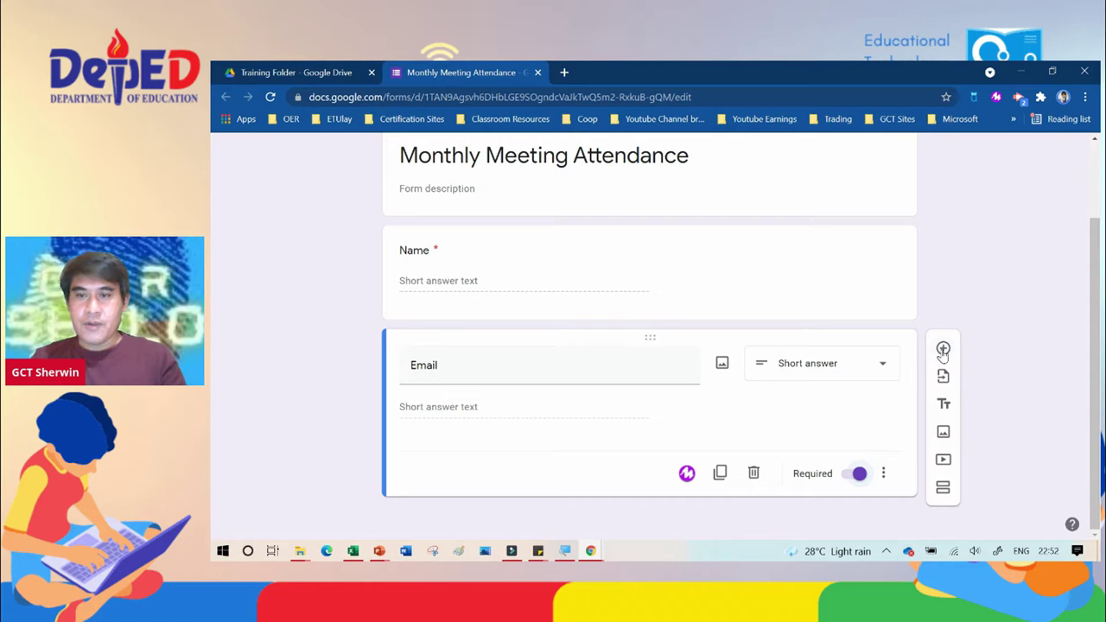
{"action": "left_click", "coordinate": [943, 350]}
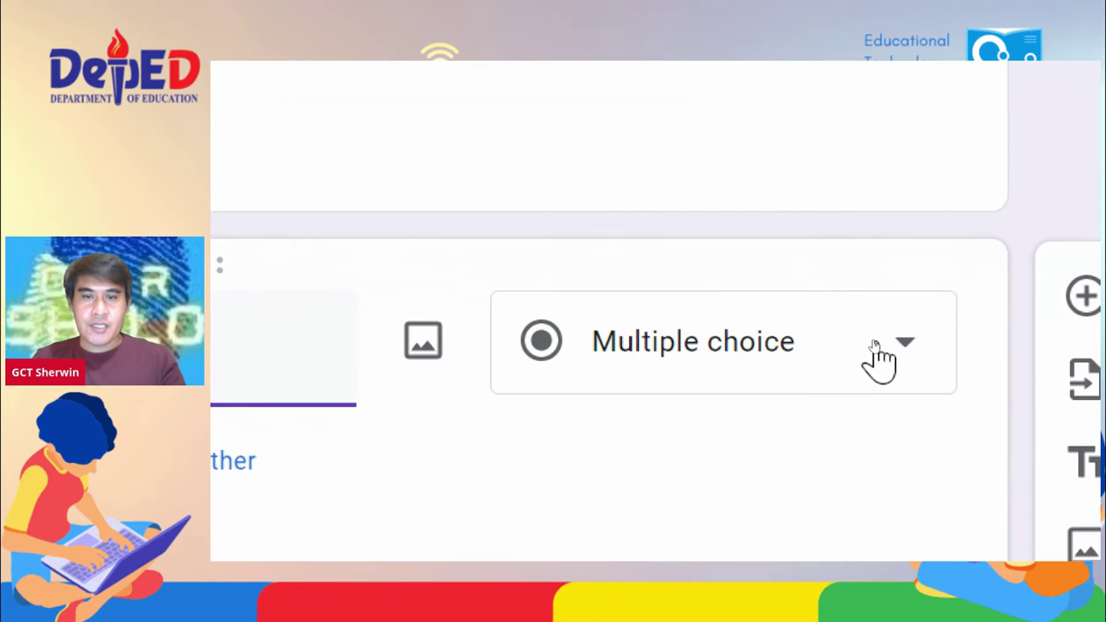
Step: Turn Gender into a required dropdown with options Male, Female and LGBTQ
{"action": "left_click", "coordinate": [876, 347]}
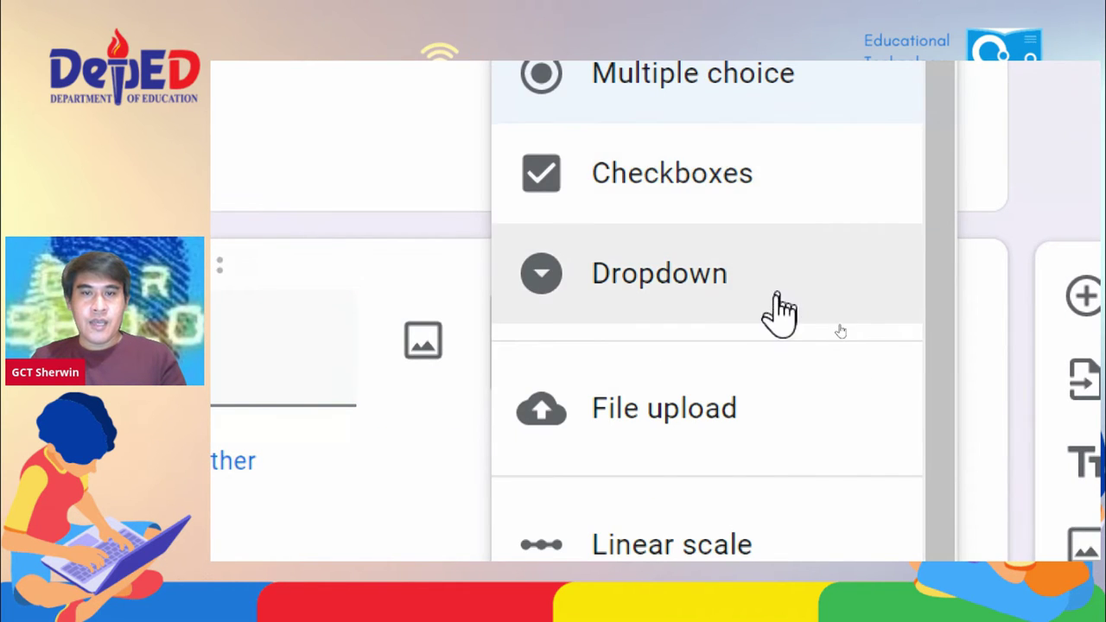
{"action": "left_click", "coordinate": [639, 292]}
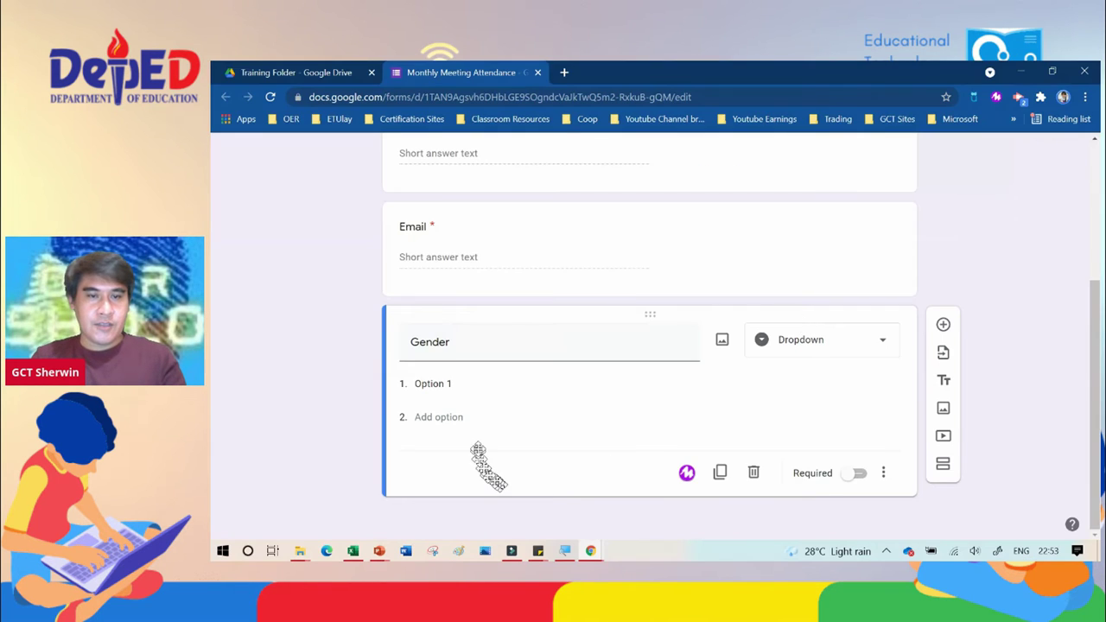
{"action": "left_click", "coordinate": [438, 388]}
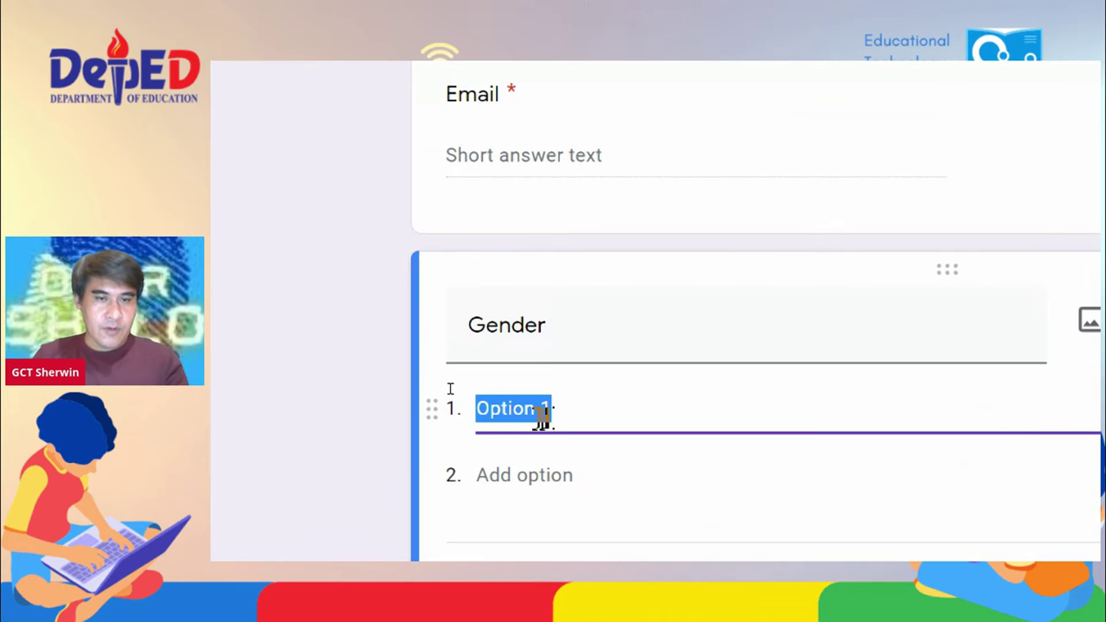
{"action": "type", "text": "Male"}
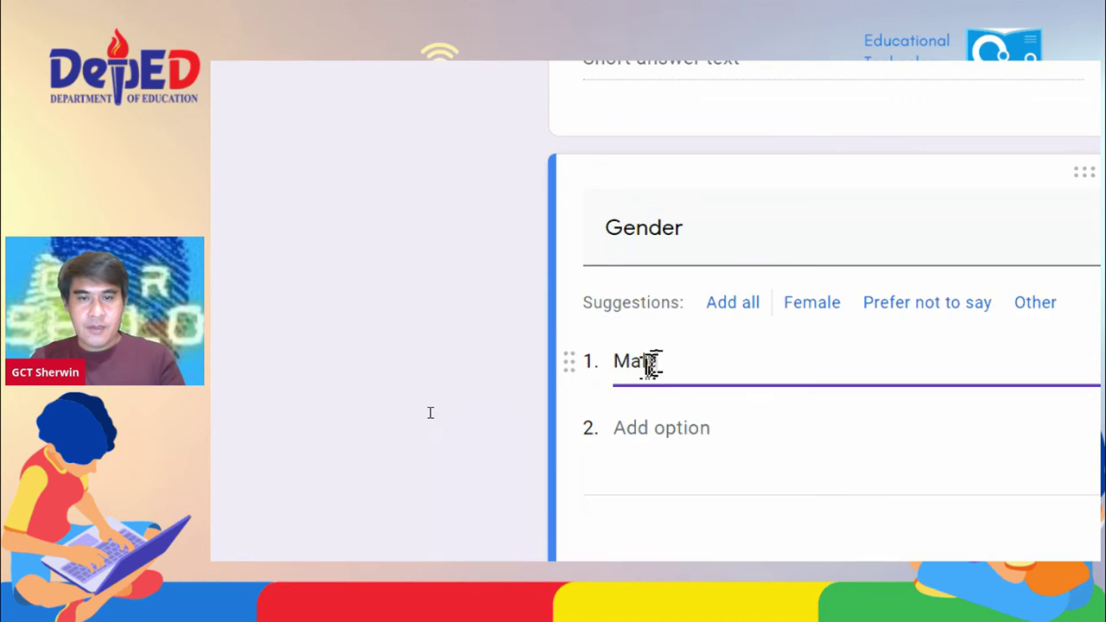
{"action": "left_click", "coordinate": [629, 425]}
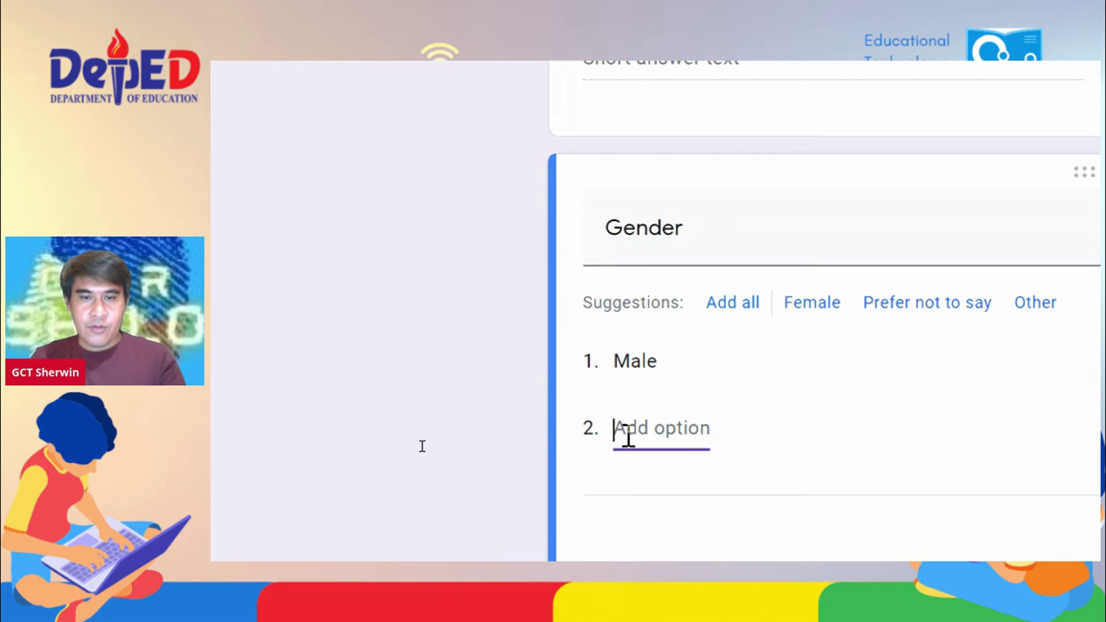
{"action": "type", "text": "Fe"}
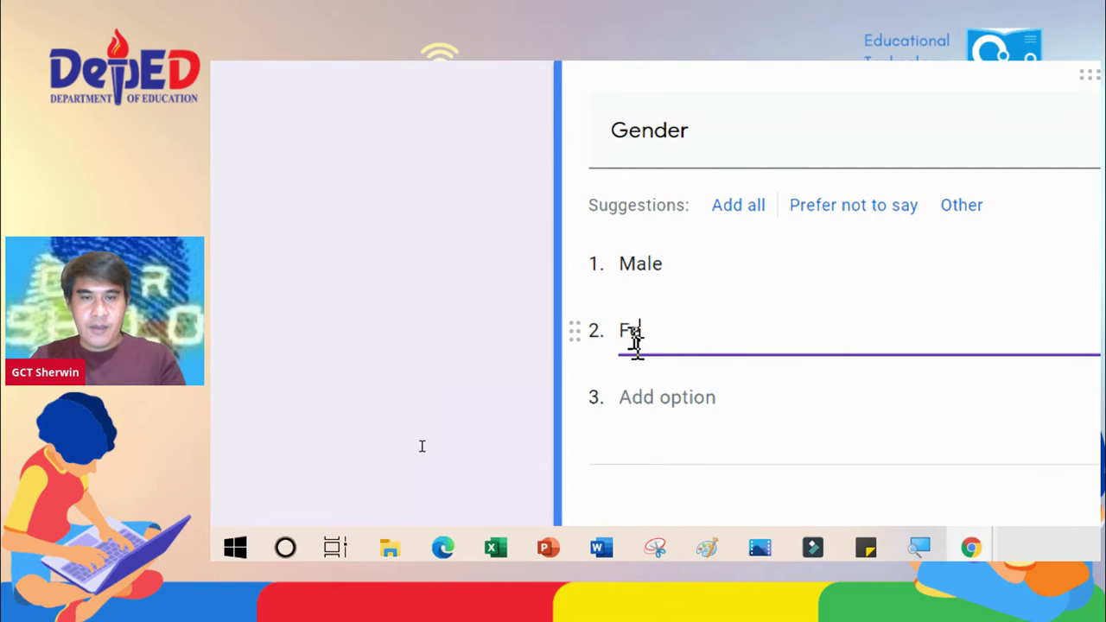
{"action": "type", "text": "male"}
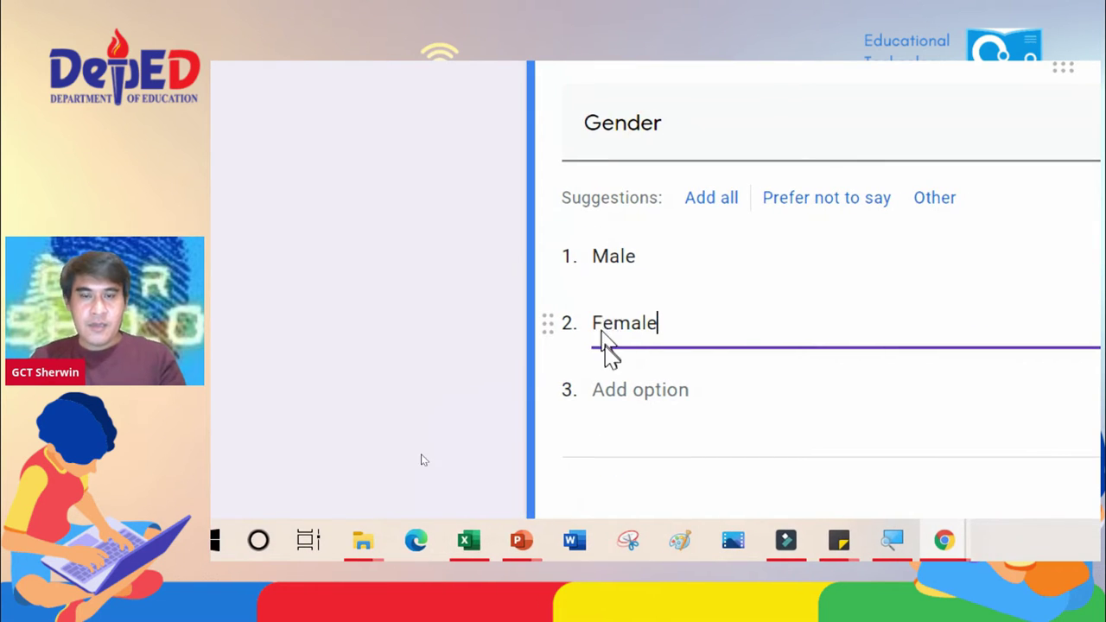
{"action": "left_click", "coordinate": [623, 385]}
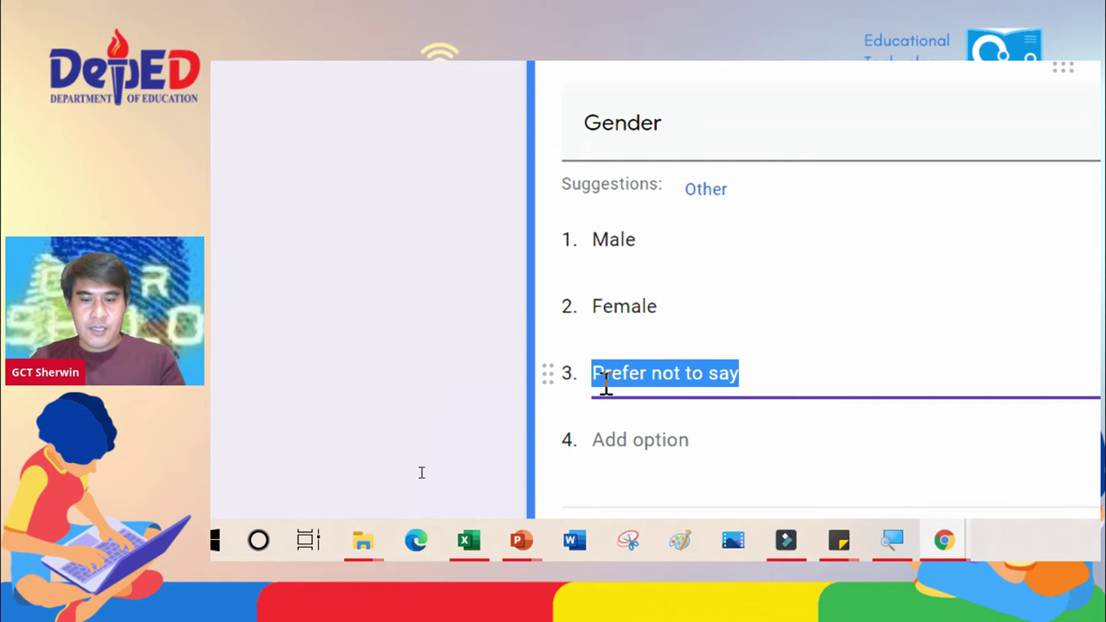
{"action": "type", "text": "LGBTQ"}
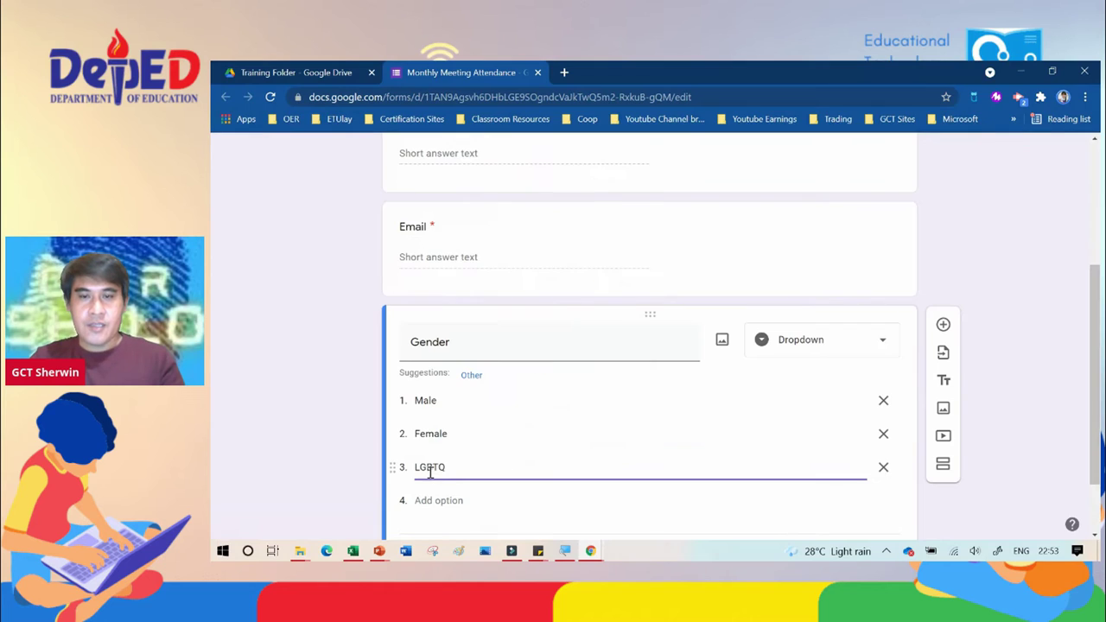
{"action": "left_click", "coordinate": [858, 478]}
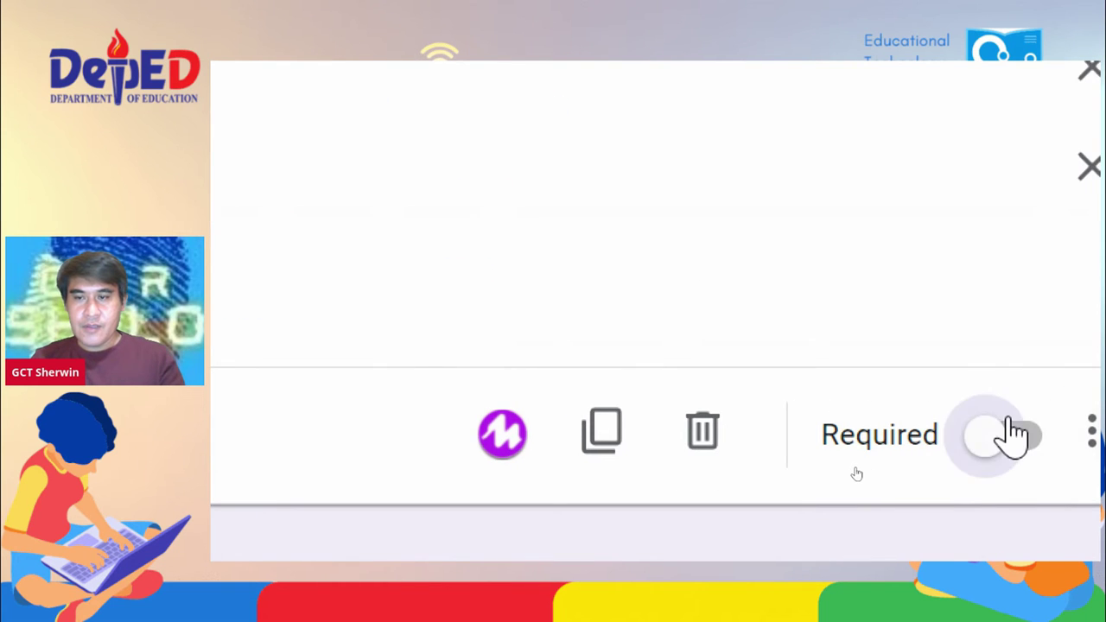
{"action": "left_click", "coordinate": [1007, 434]}
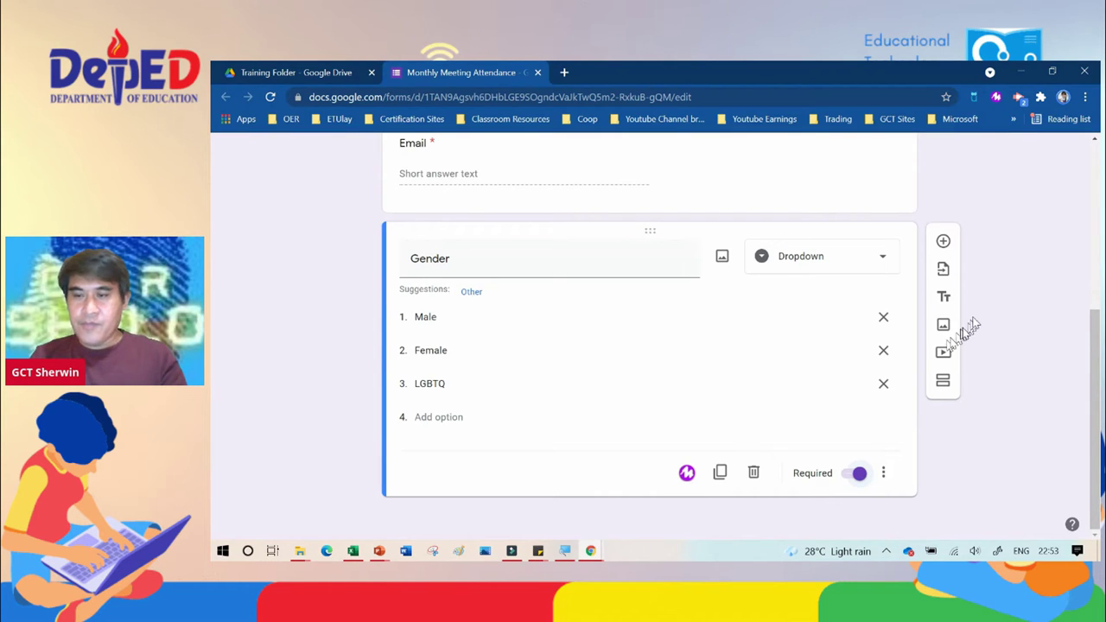
Step: Add a short-answer 'Age' question below Gender and mark it required
{"action": "left_click", "coordinate": [943, 243]}
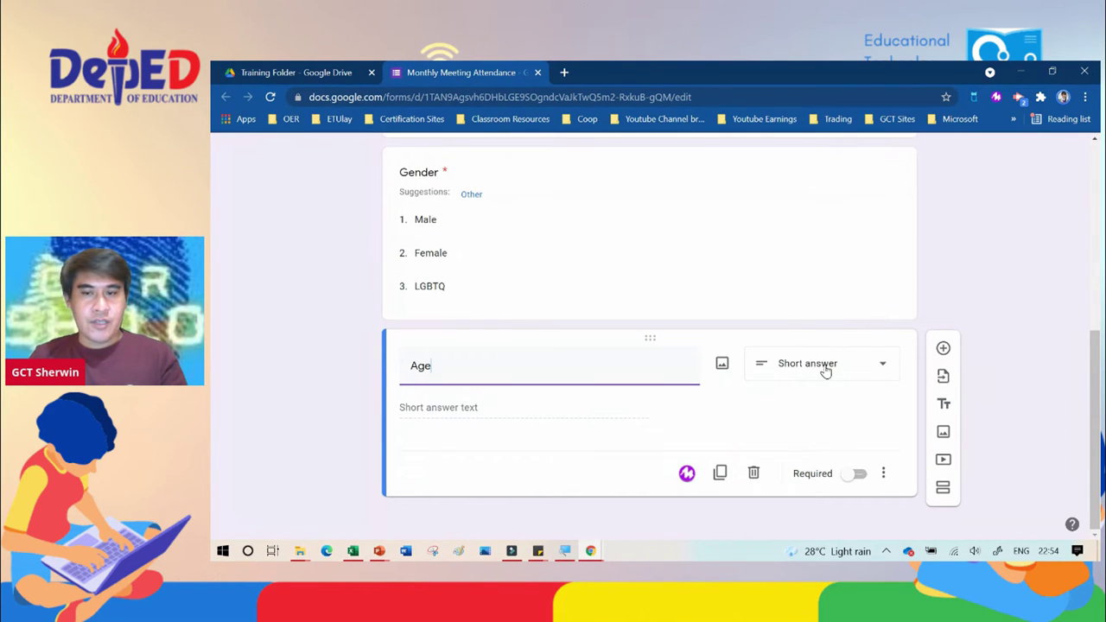
{"action": "left_click", "coordinate": [856, 474]}
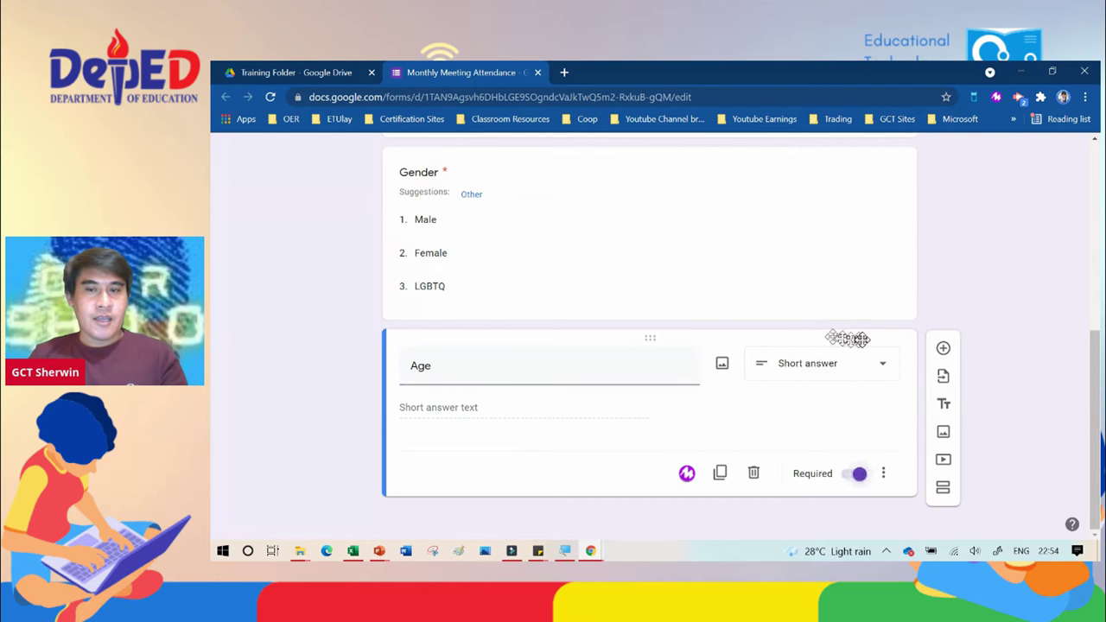
{"action": "scroll", "coordinate": [852, 338], "scroll_direction": "up", "scroll_amount": 6}
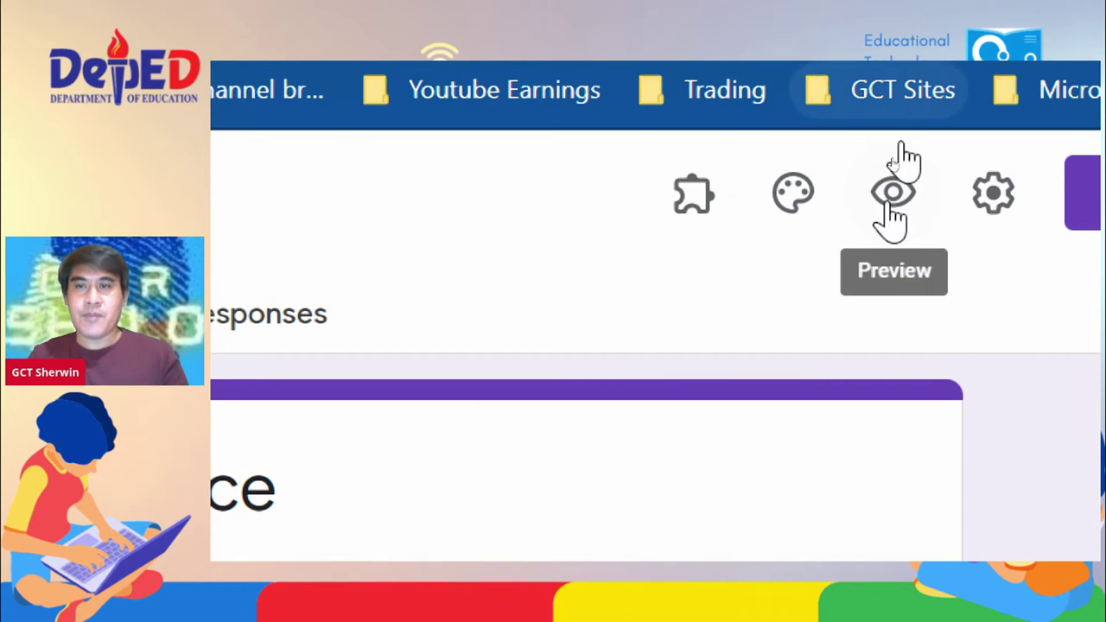
Step: Preview the form and enter a respondent's name and email address
{"action": "left_click", "coordinate": [893, 193]}
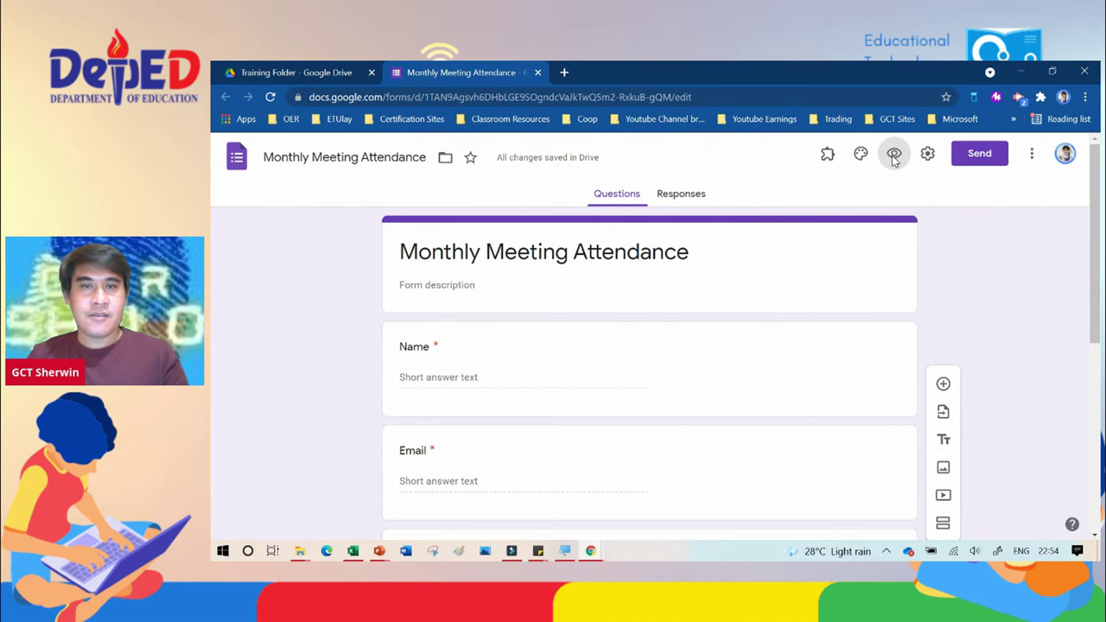
{"action": "left_click", "coordinate": [894, 156]}
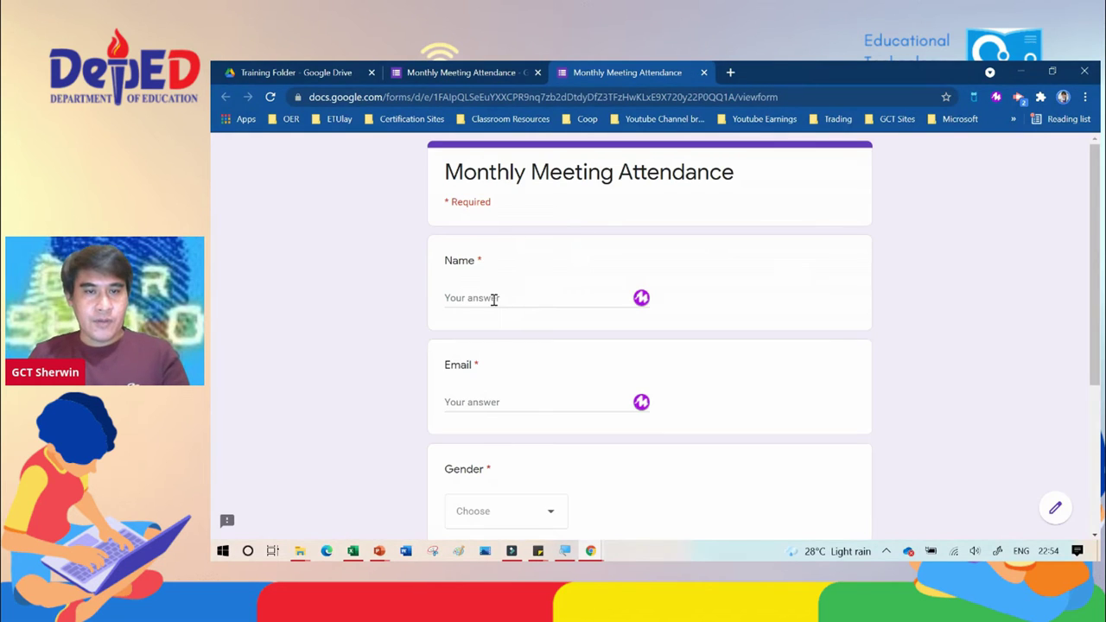
{"action": "left_click", "coordinate": [492, 299]}
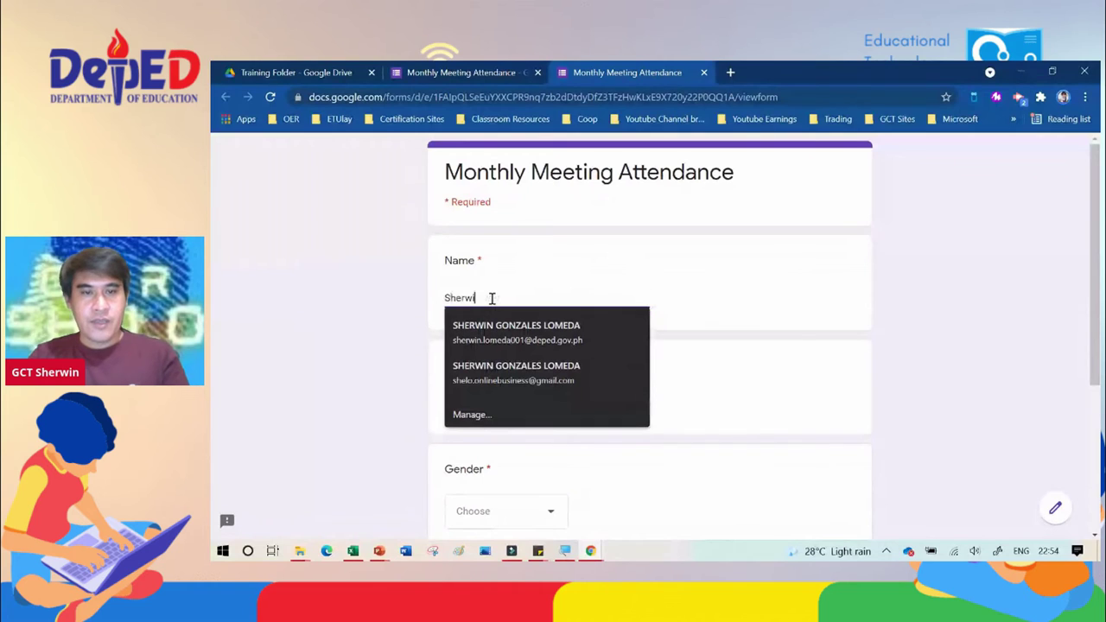
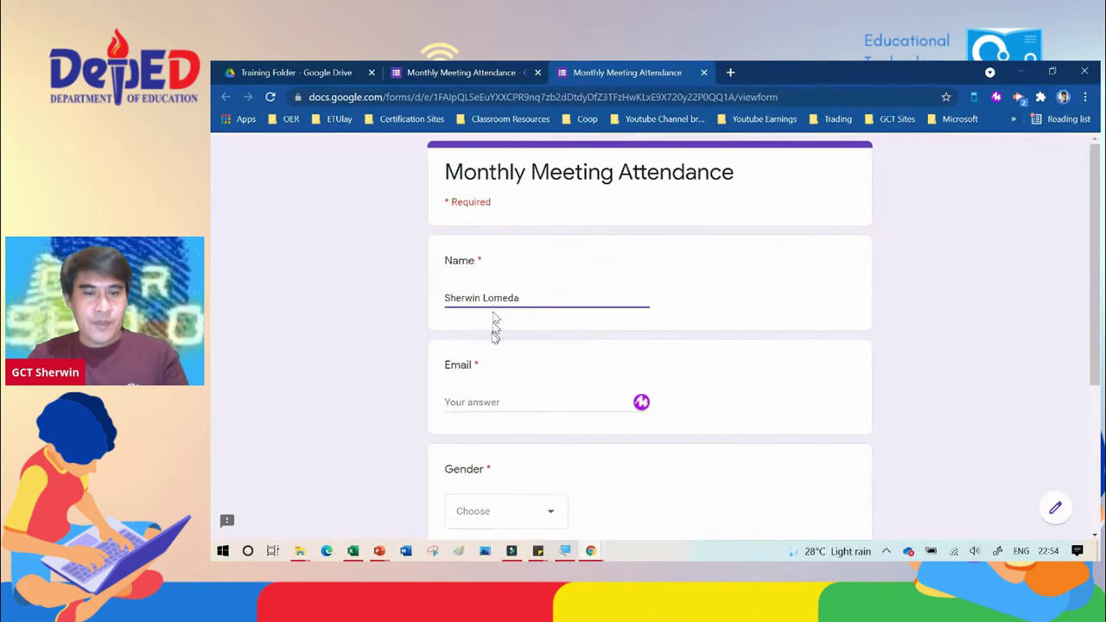
{"action": "left_click", "coordinate": [491, 399]}
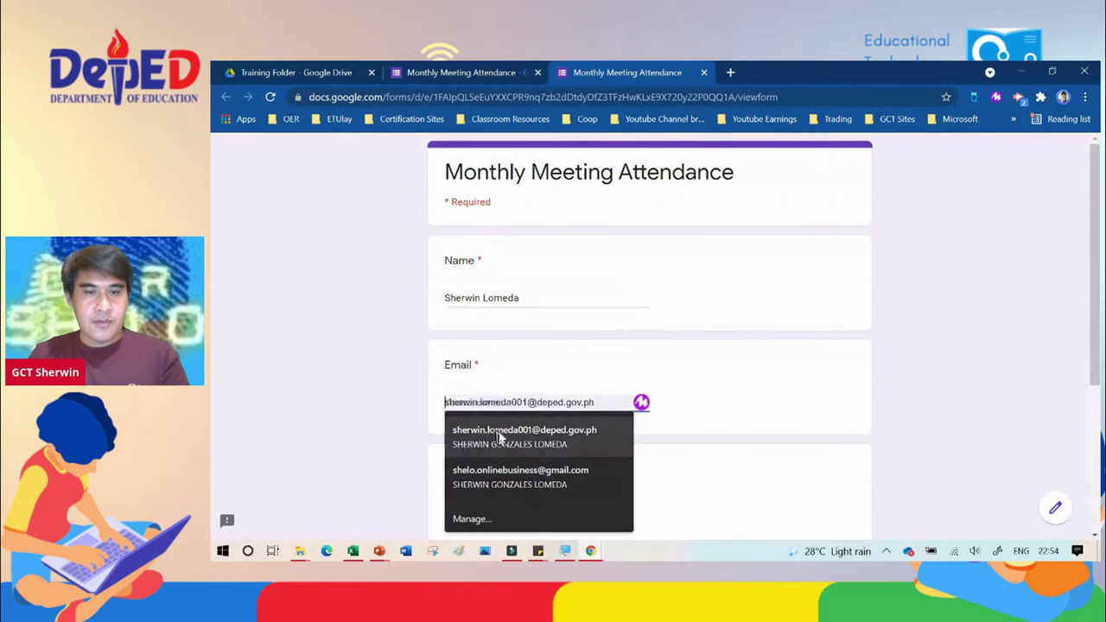
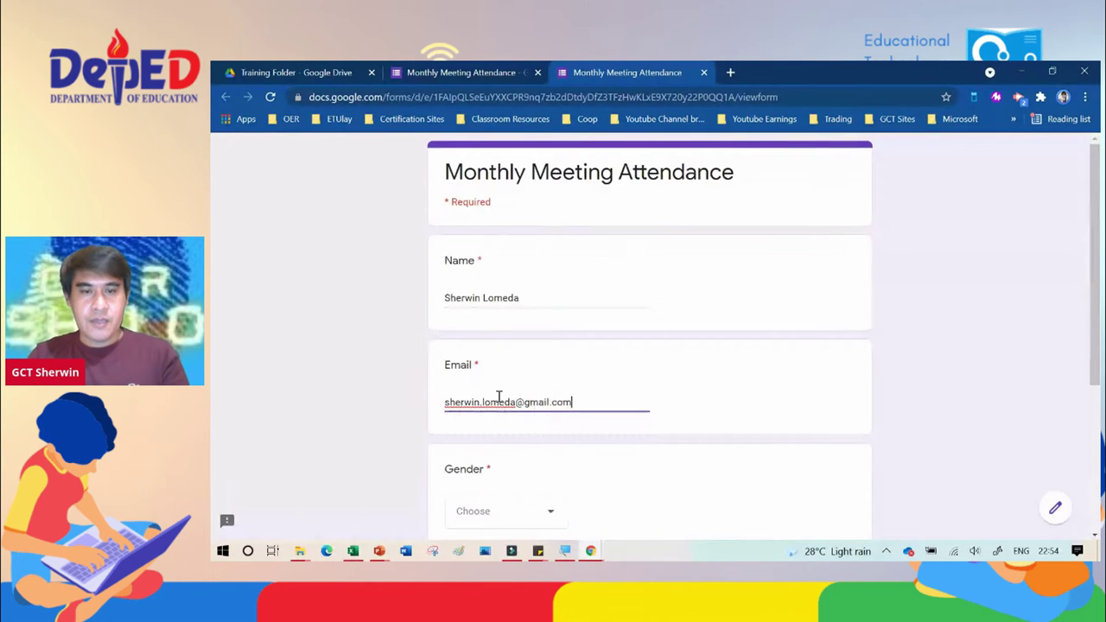
Step: Choose Male for Gender, enter age 41, and submit the response
{"action": "scroll", "coordinate": [499, 395], "scroll_direction": "down", "scroll_amount": 2}
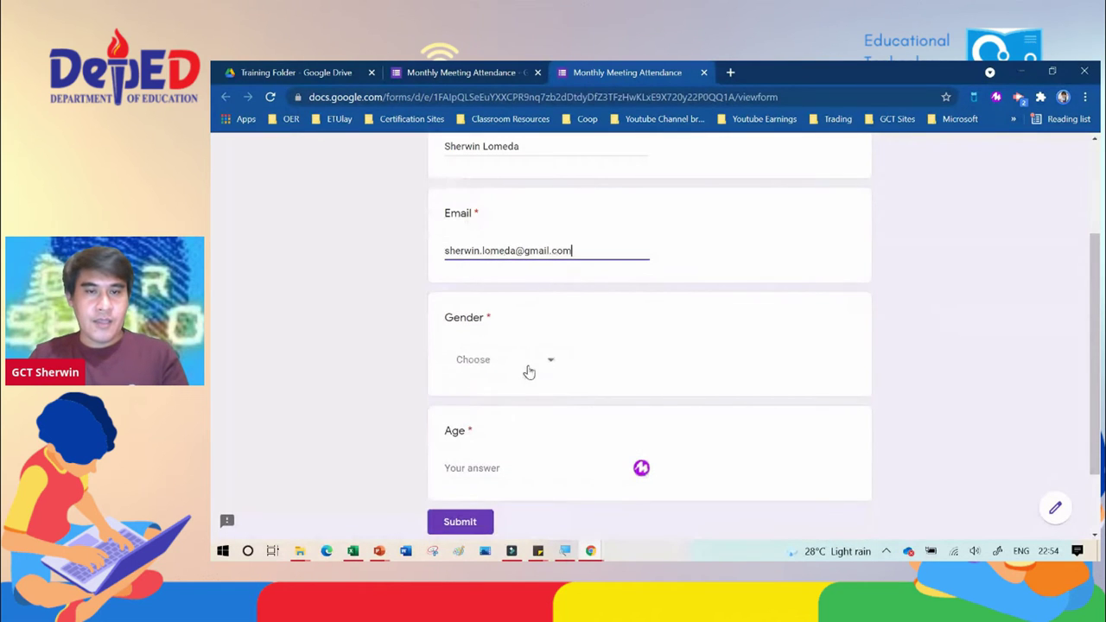
{"action": "left_click", "coordinate": [526, 370]}
{"action": "left_click", "coordinate": [528, 402]}
{"action": "scroll", "coordinate": [529, 415], "scroll_direction": "down", "scroll_amount": 2}
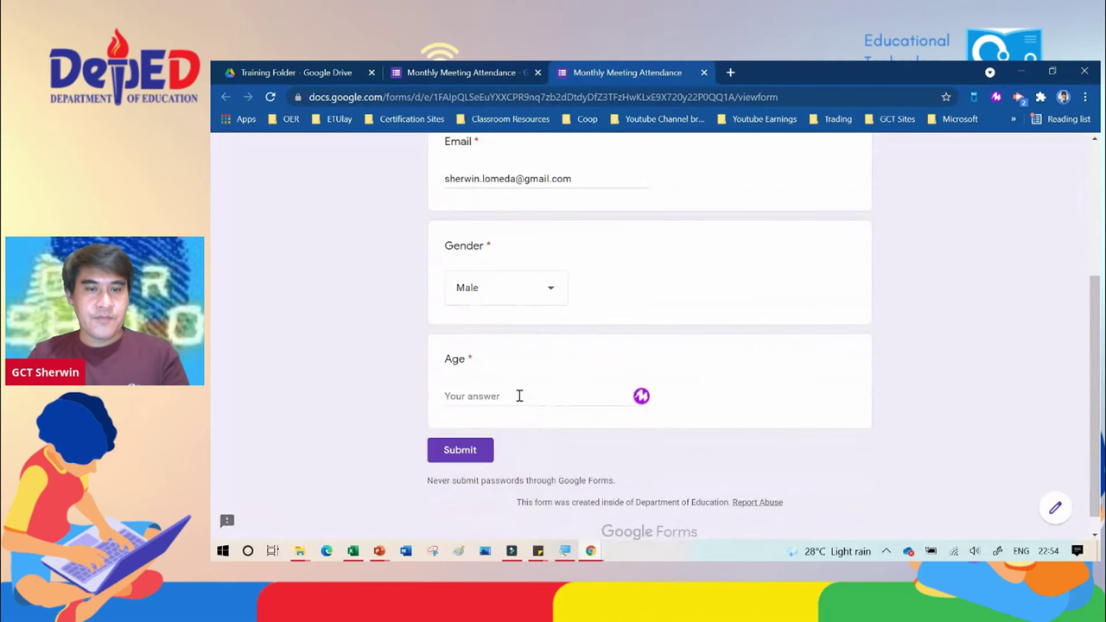
{"action": "left_click", "coordinate": [518, 396]}
{"action": "type", "text": "41"}
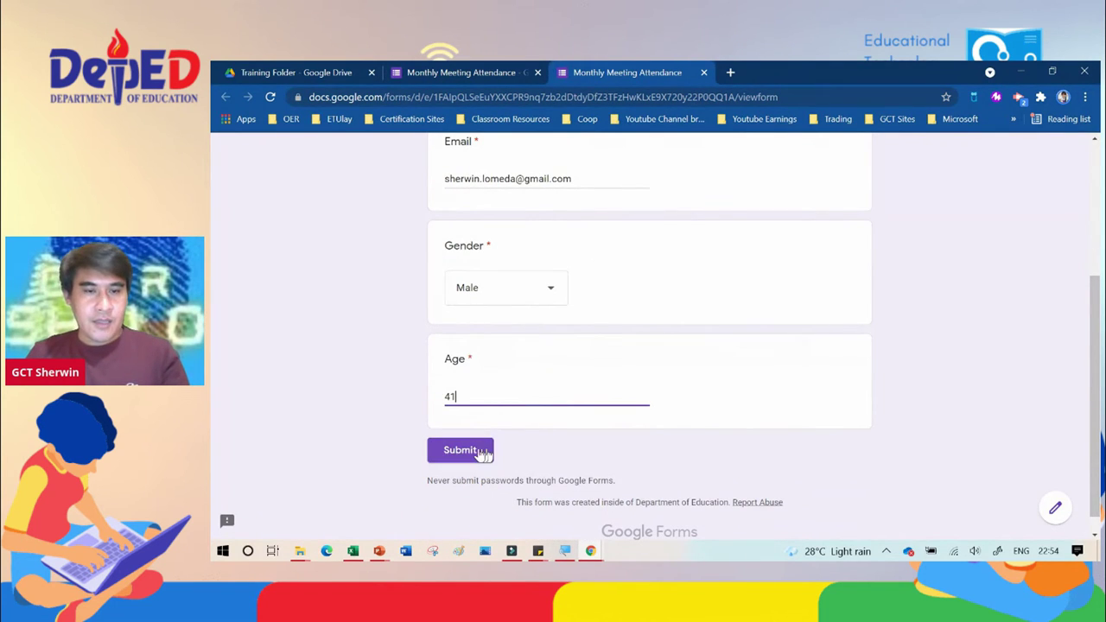
{"action": "left_click", "coordinate": [473, 454]}
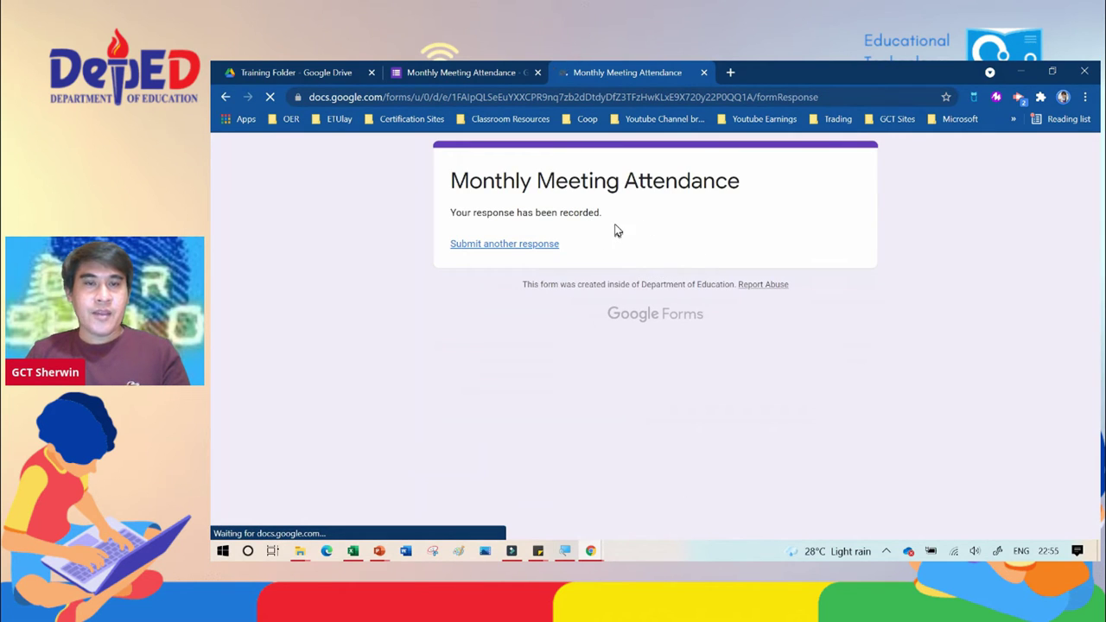
Step: Review the Responses summary: 1 response, Gender 100% Male, Age 41
{"action": "left_click", "coordinate": [470, 71]}
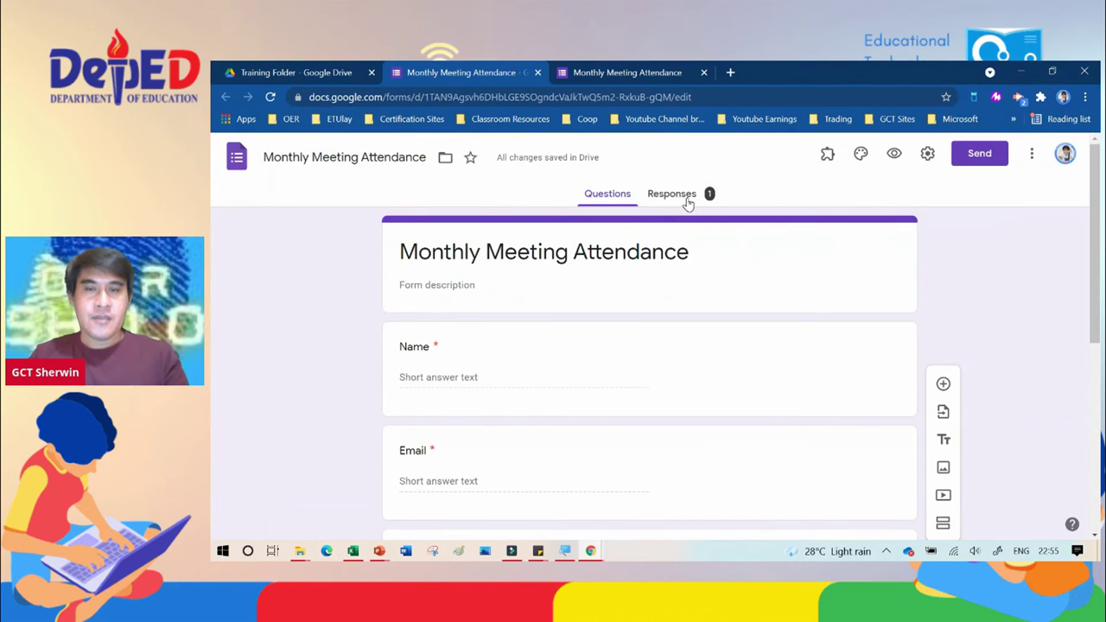
{"action": "left_click", "coordinate": [674, 195]}
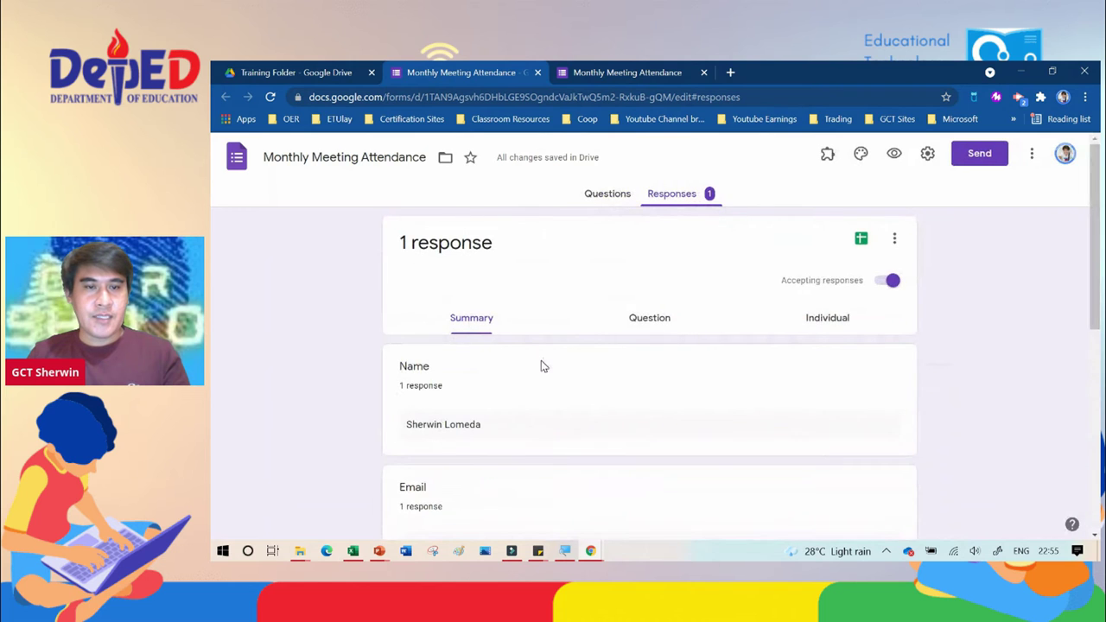
{"action": "scroll", "coordinate": [541, 366], "scroll_direction": "down", "scroll_amount": 3}
{"action": "scroll", "coordinate": [541, 366], "scroll_direction": "down", "scroll_amount": 2}
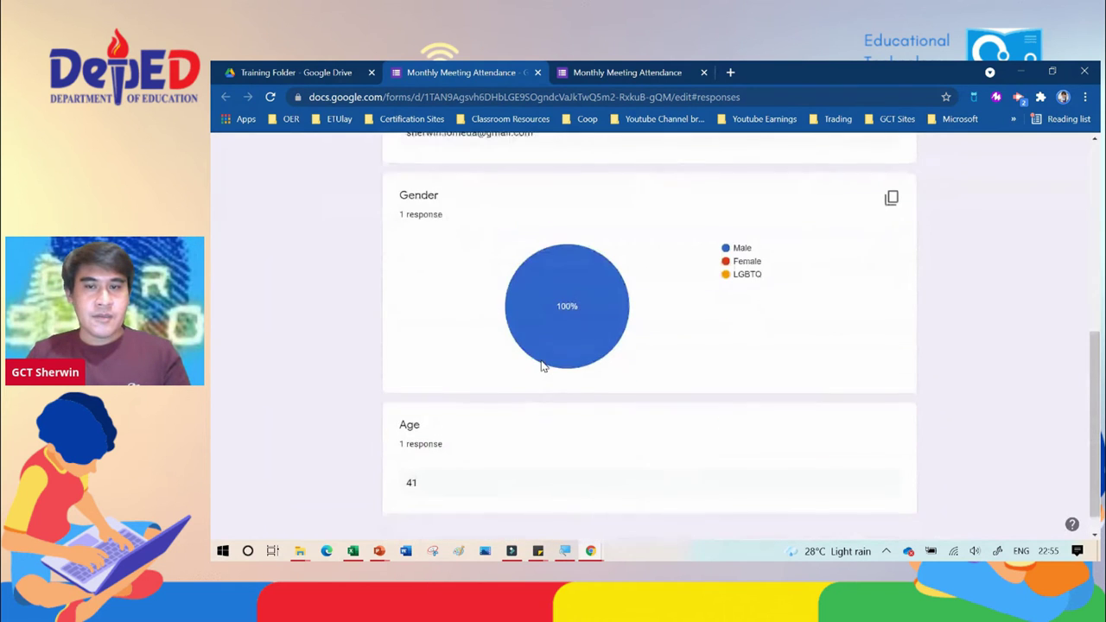
{"action": "scroll", "coordinate": [541, 367], "scroll_direction": "up", "scroll_amount": 5}
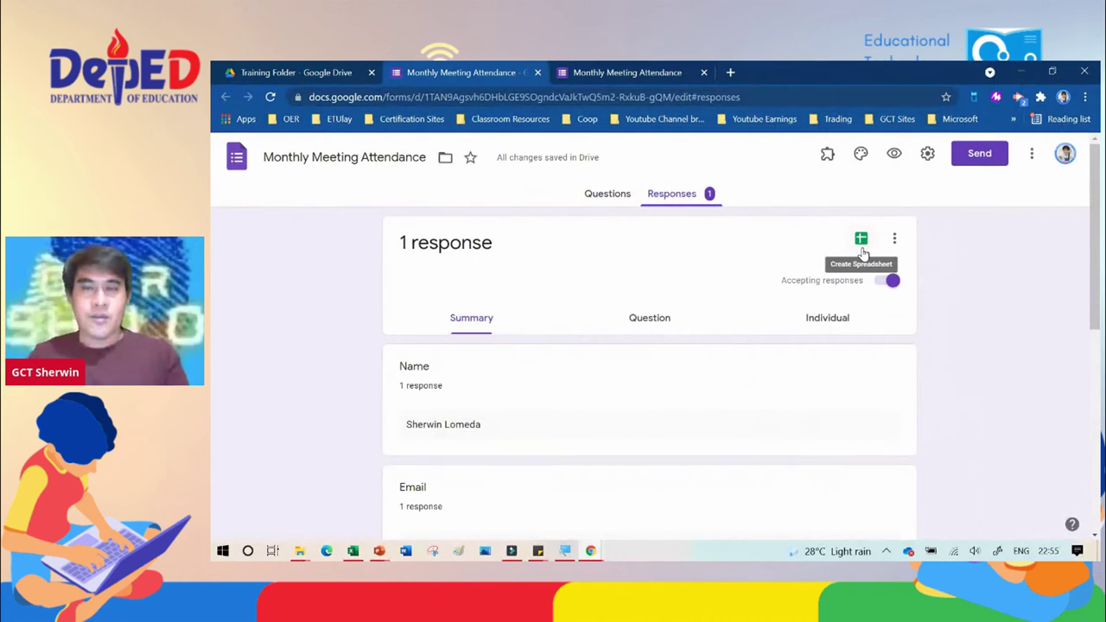
Step: Link responses to a new spreadsheet 'Monthly Meeting Attendance (Responses)'
{"action": "left_click", "coordinate": [861, 241]}
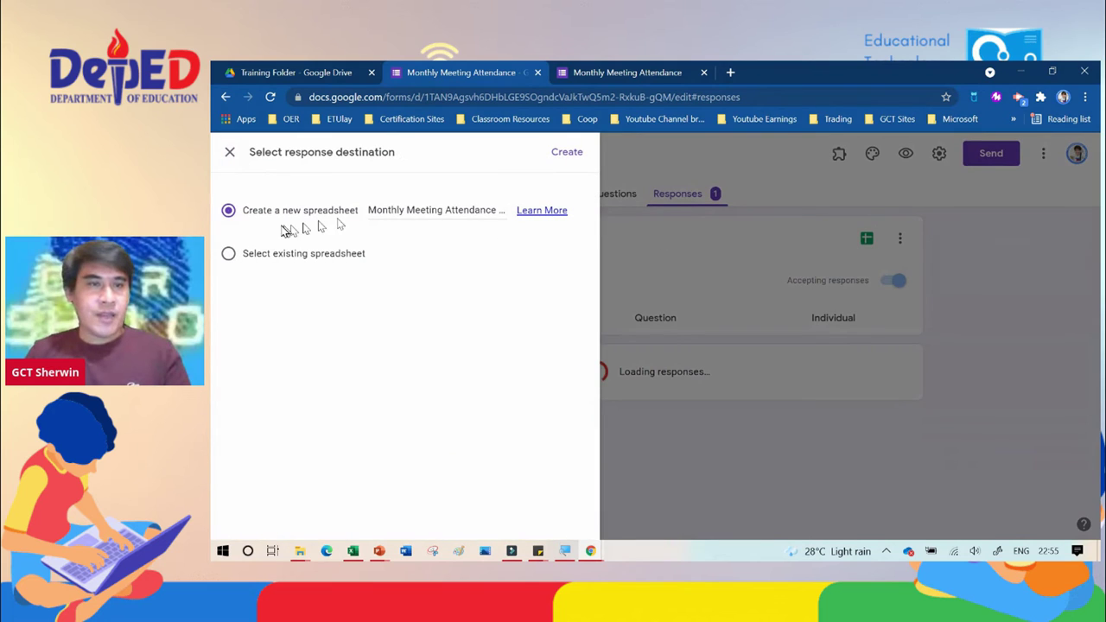
{"action": "left_click", "coordinate": [570, 154]}
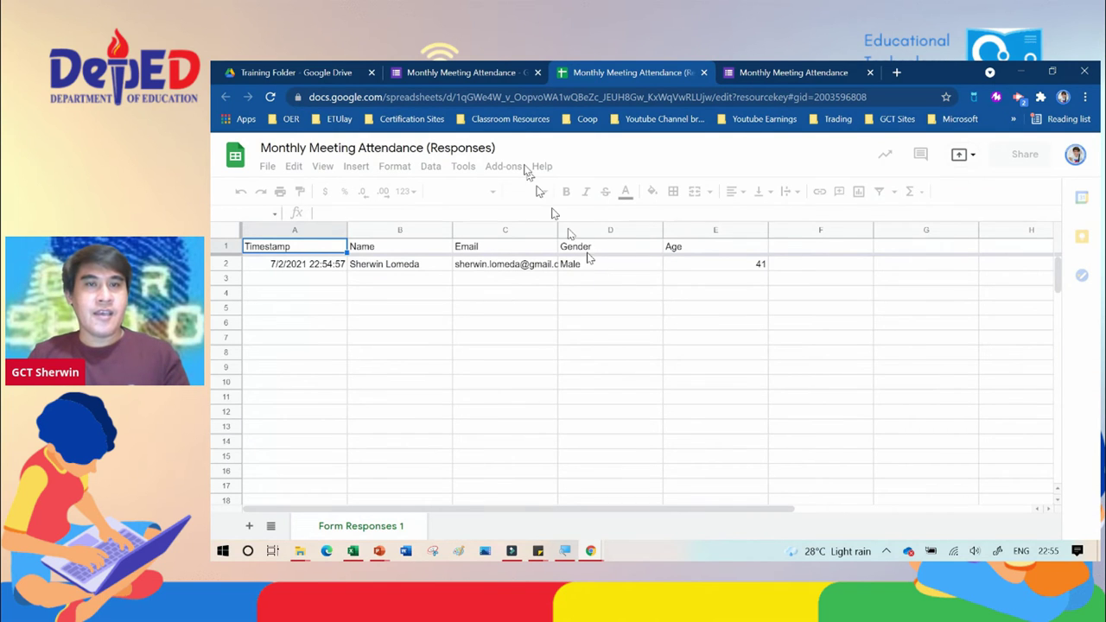
Step: In Settings, turn off the Department of Education restriction and enable 'Limit to 1 response'
{"action": "left_click", "coordinate": [495, 71]}
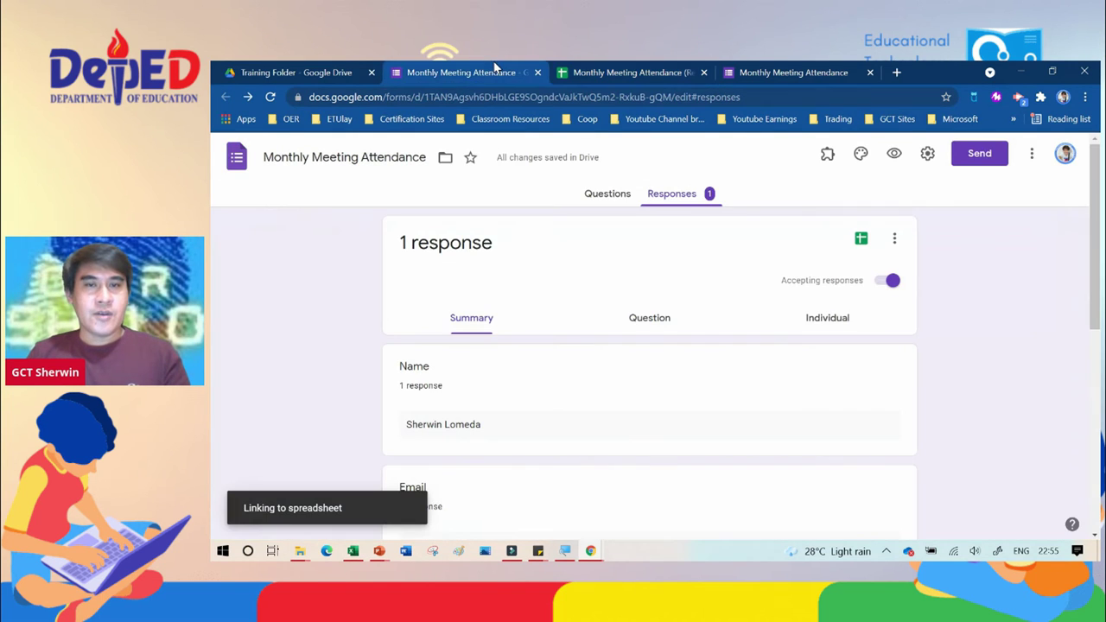
{"action": "left_click", "coordinate": [617, 193]}
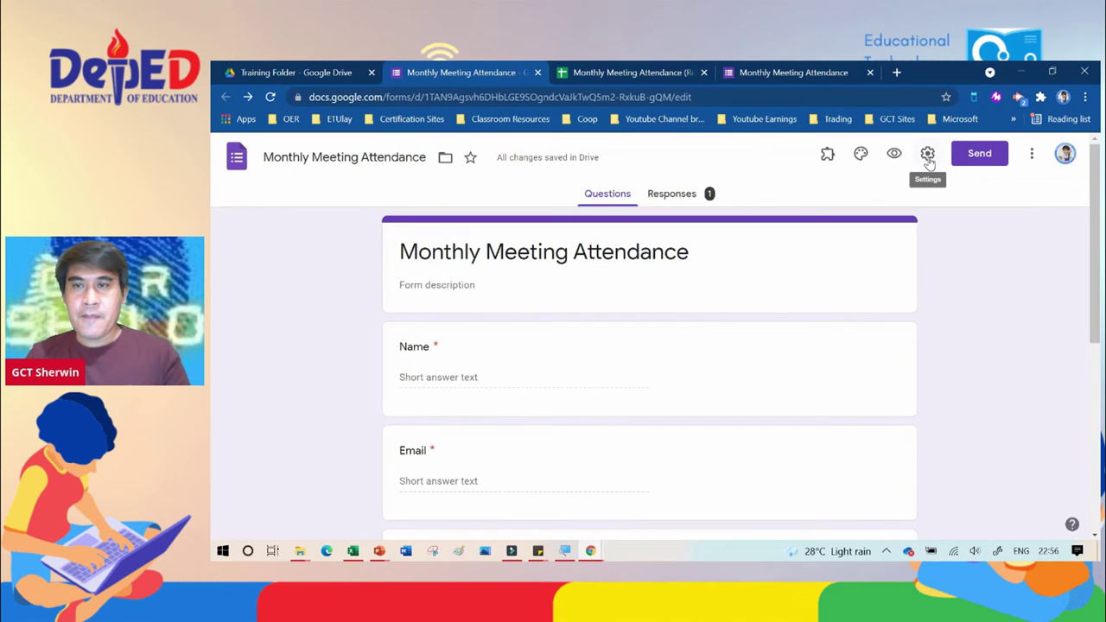
{"action": "left_click", "coordinate": [929, 161]}
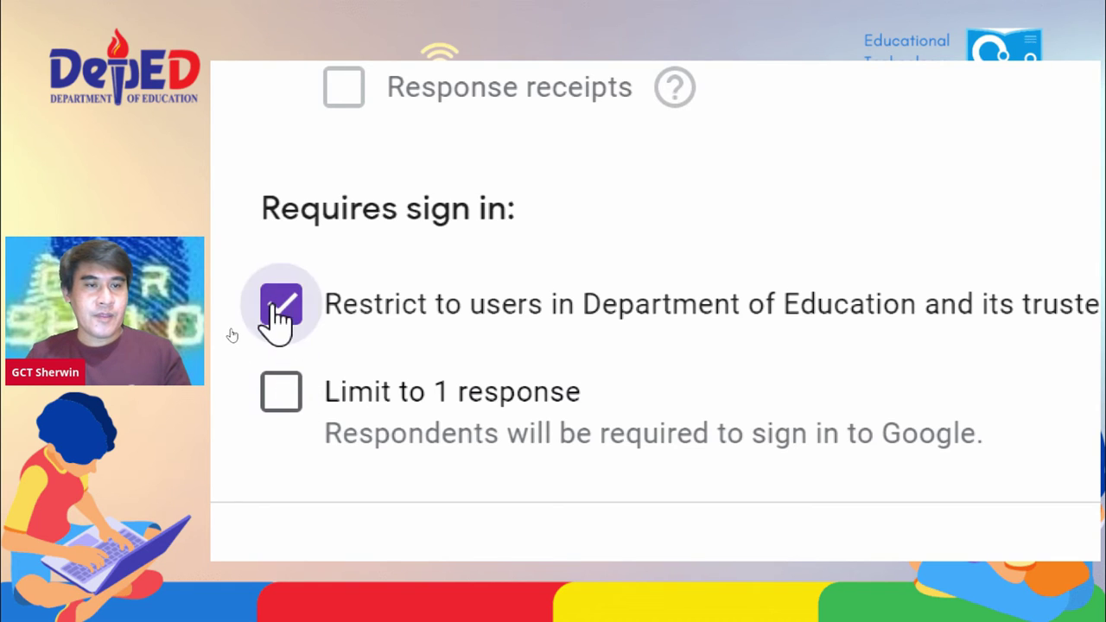
{"action": "left_click", "coordinate": [278, 307]}
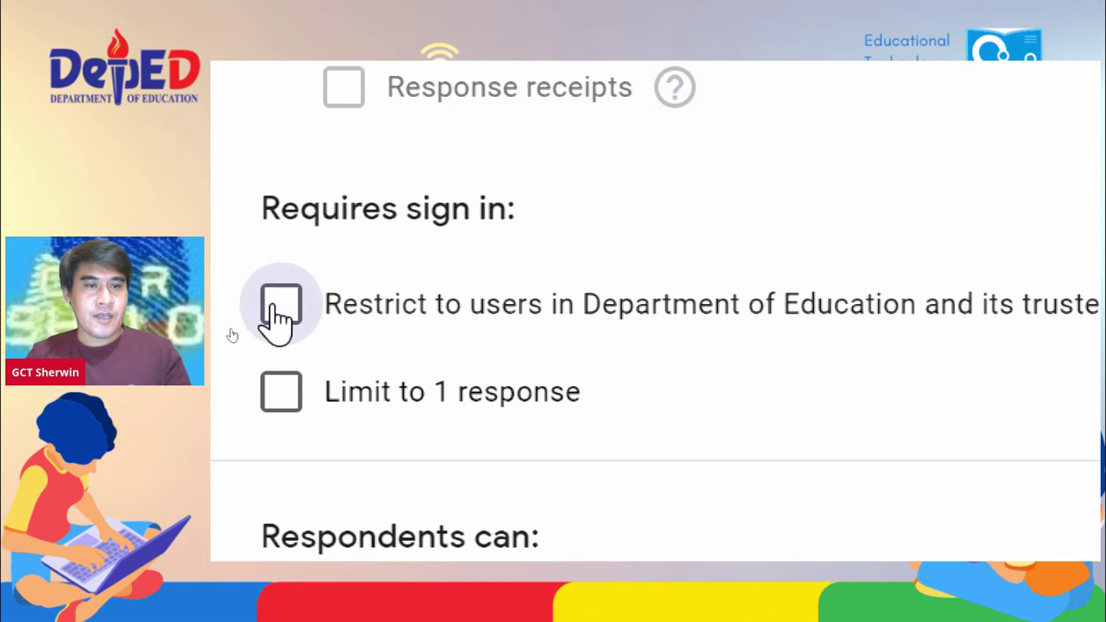
{"action": "left_click", "coordinate": [280, 398]}
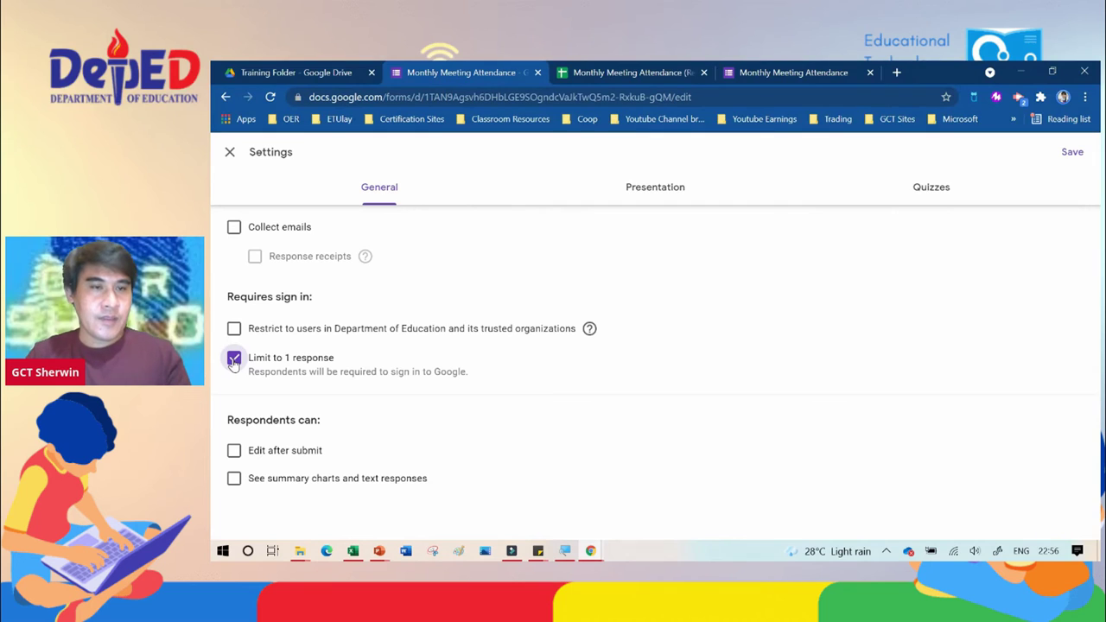
Step: Set the Presentation confirmation message to 'Thank you for joining us on our training.' and save the settings
{"action": "left_click", "coordinate": [654, 192]}
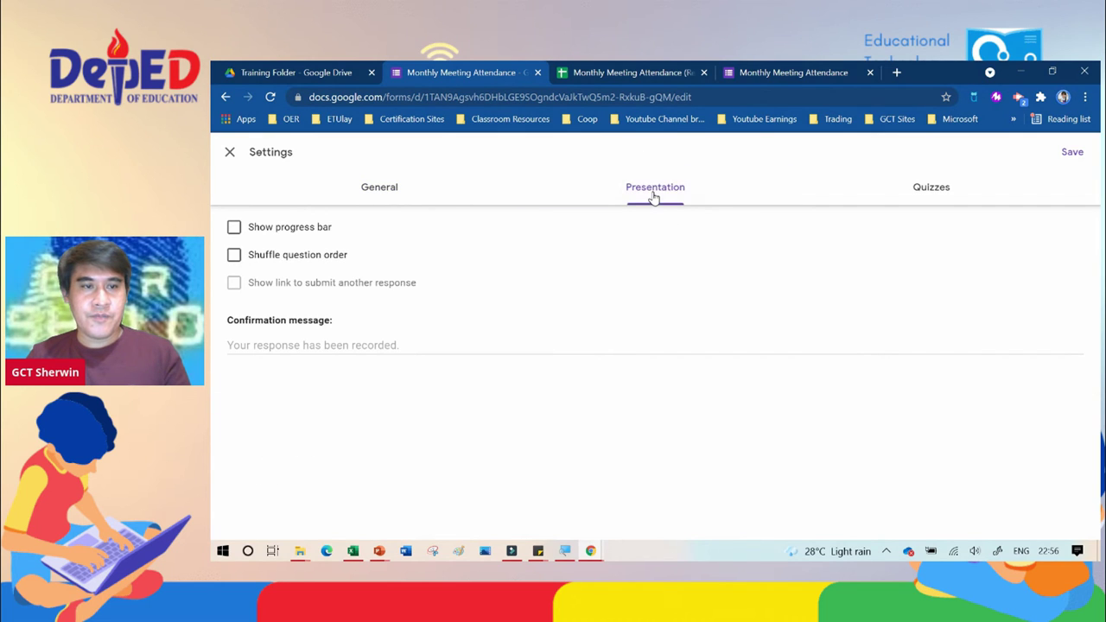
{"action": "left_click", "coordinate": [336, 344]}
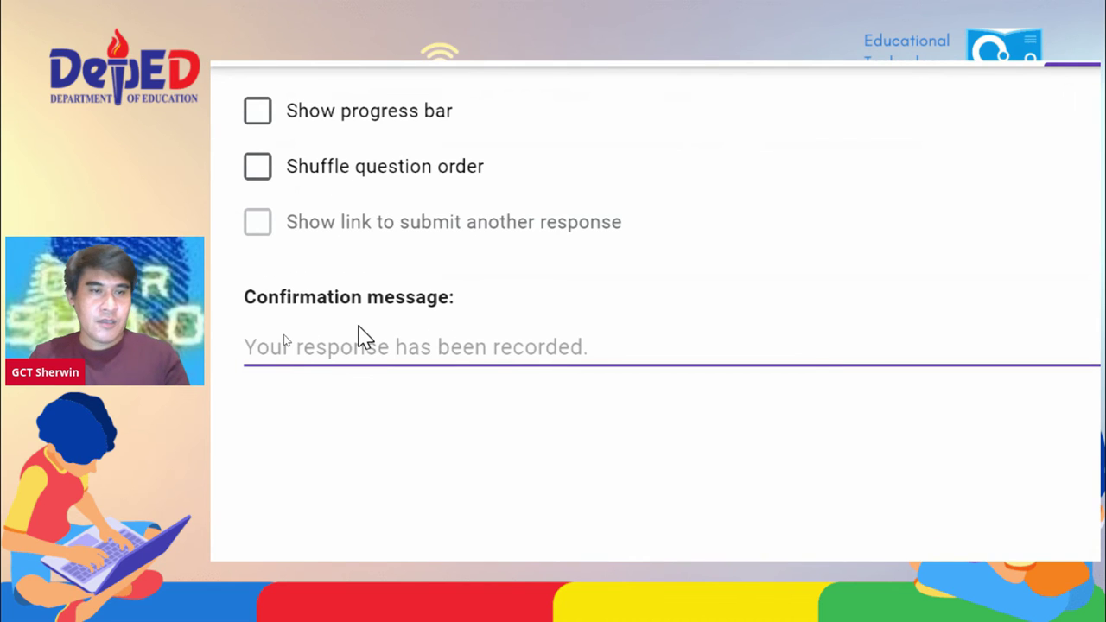
{"action": "type", "text": "THank"}
{"action": "key", "text": "BackSpace"}
{"action": "key", "text": "BackSpace"}
{"action": "key", "text": "BackSpace"}
{"action": "key", "text": "BackSpace"}
{"action": "type", "text": "hank you "}
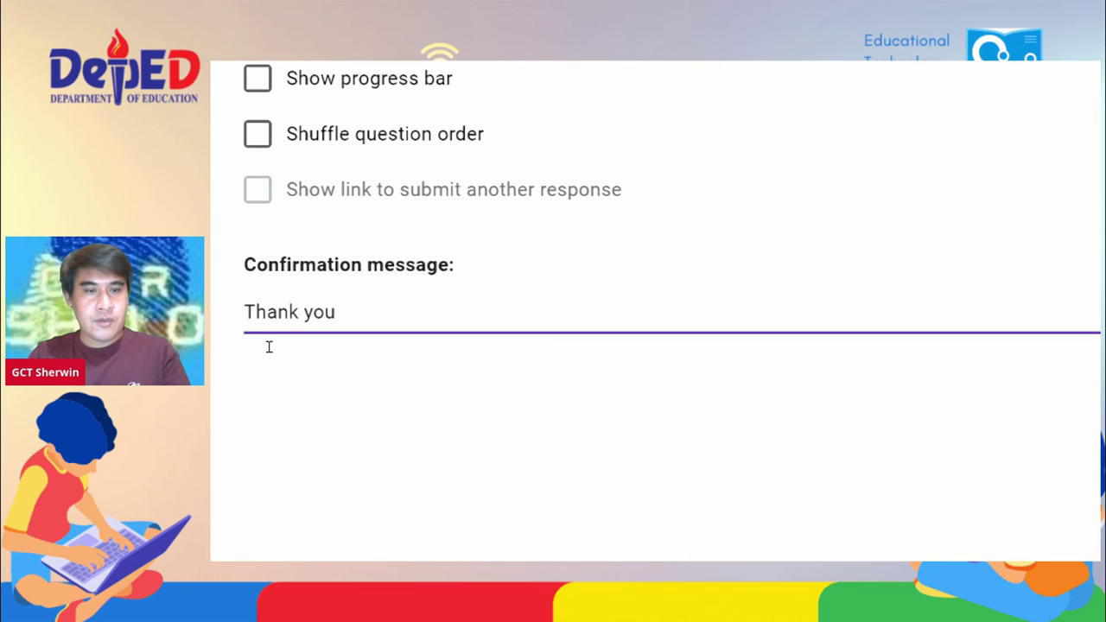
{"action": "type", "text": "for j"}
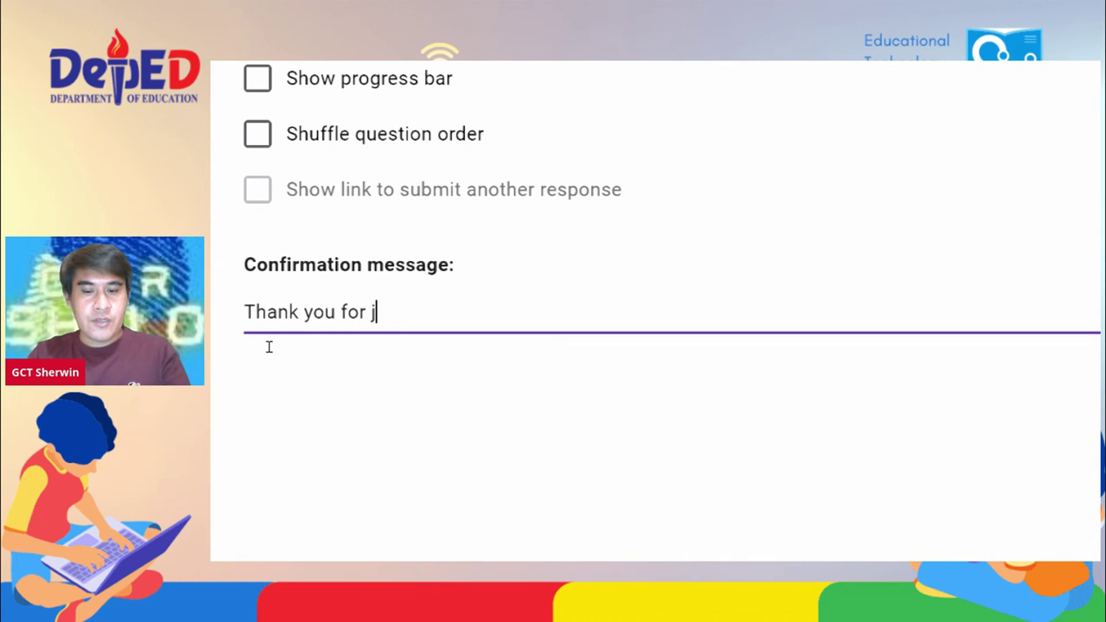
{"action": "type", "text": "oining us "}
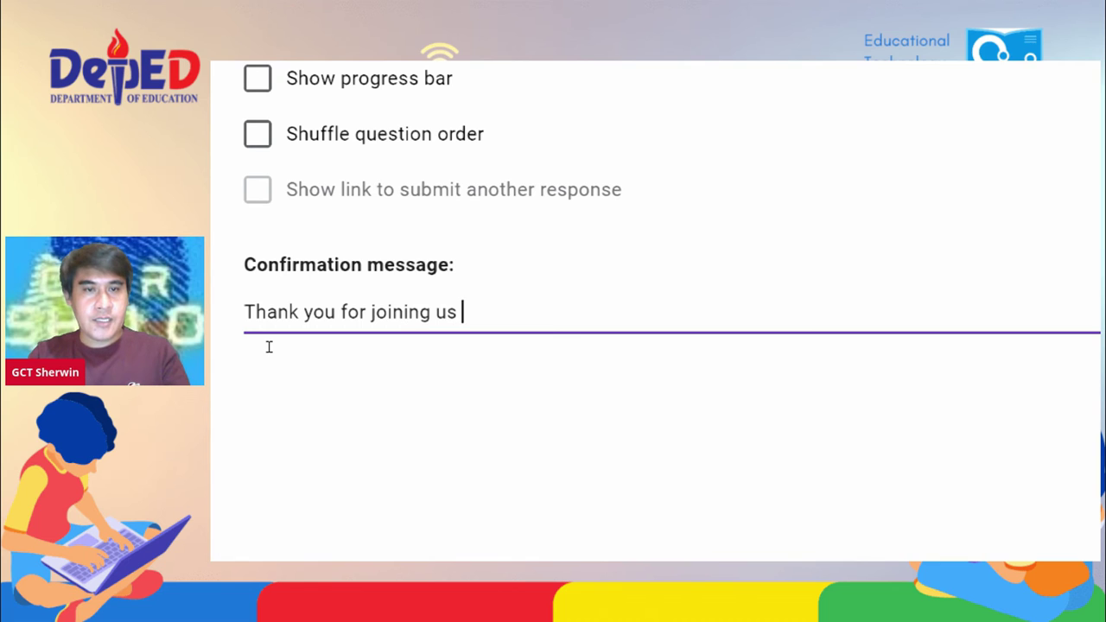
{"action": "type", "text": "on our trainin"}
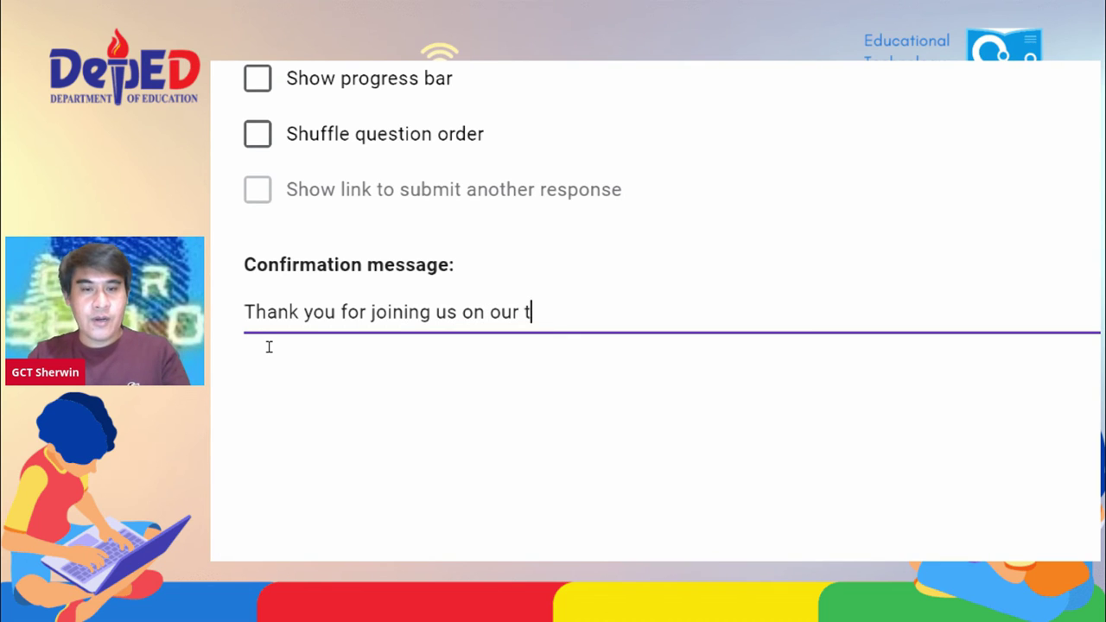
{"action": "type", "text": "g."}
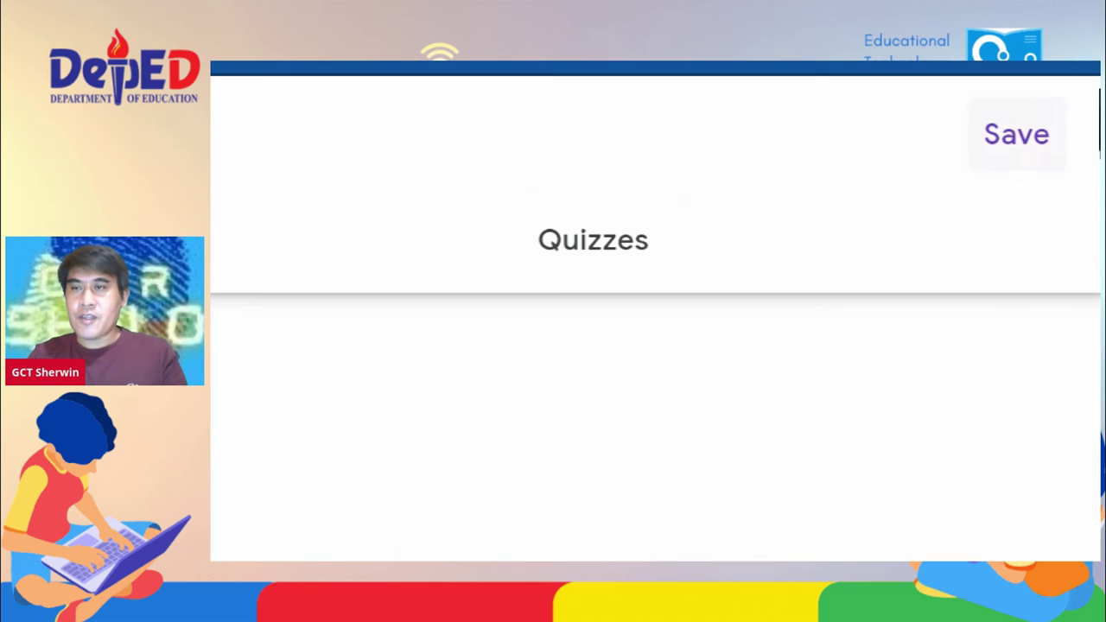
{"action": "left_click", "coordinate": [1017, 129]}
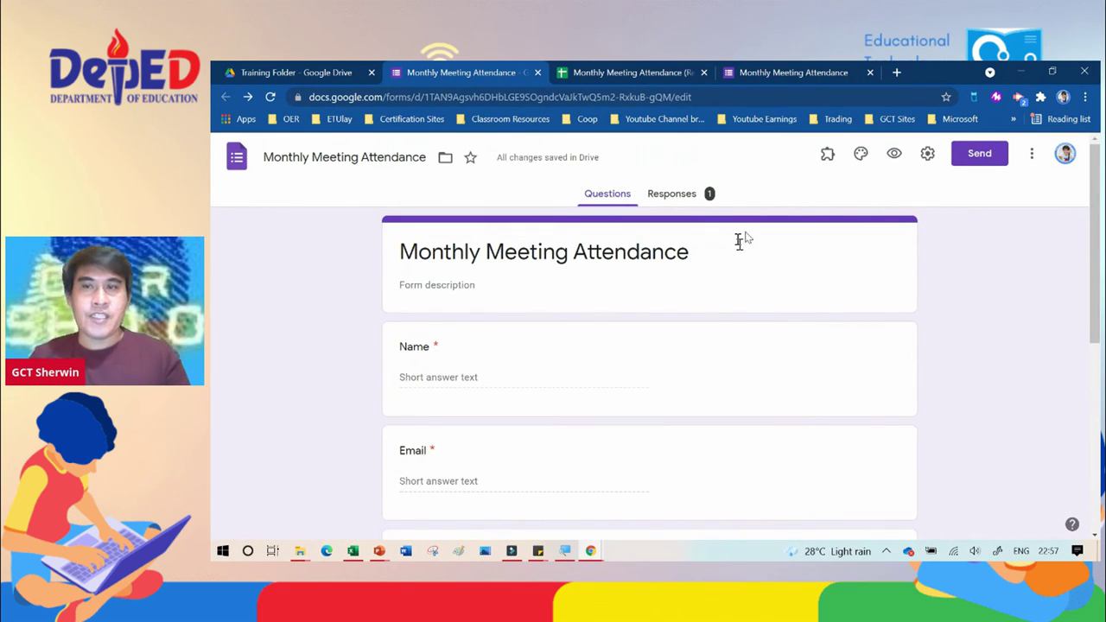
Step: Open the Send form dialog and add a suggested contact as the email recipient
{"action": "left_click", "coordinate": [981, 156]}
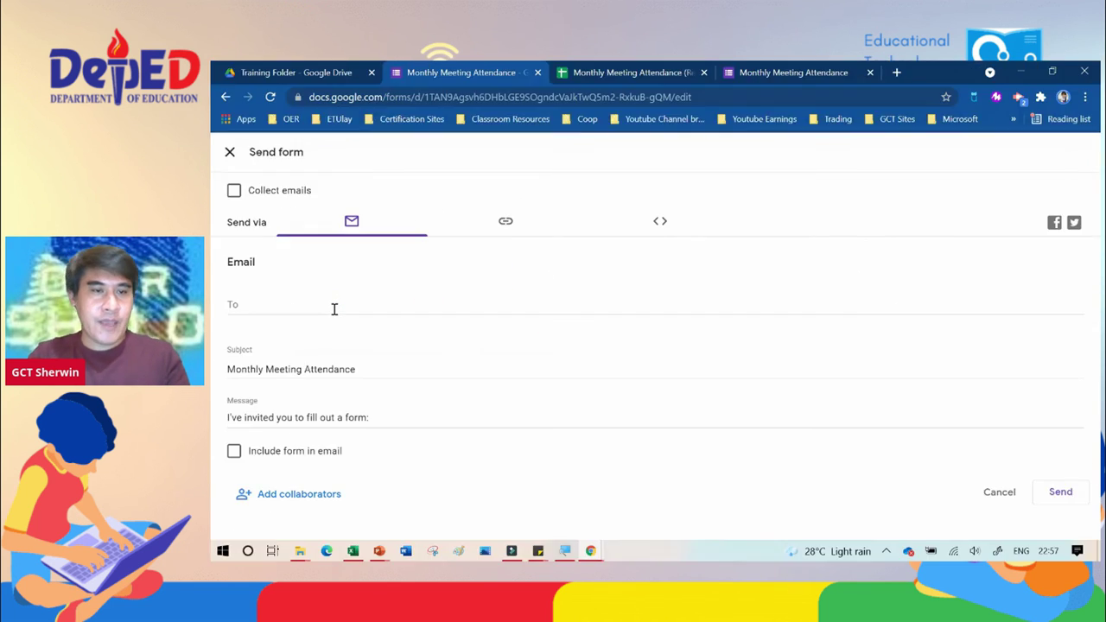
{"action": "left_click", "coordinate": [286, 305]}
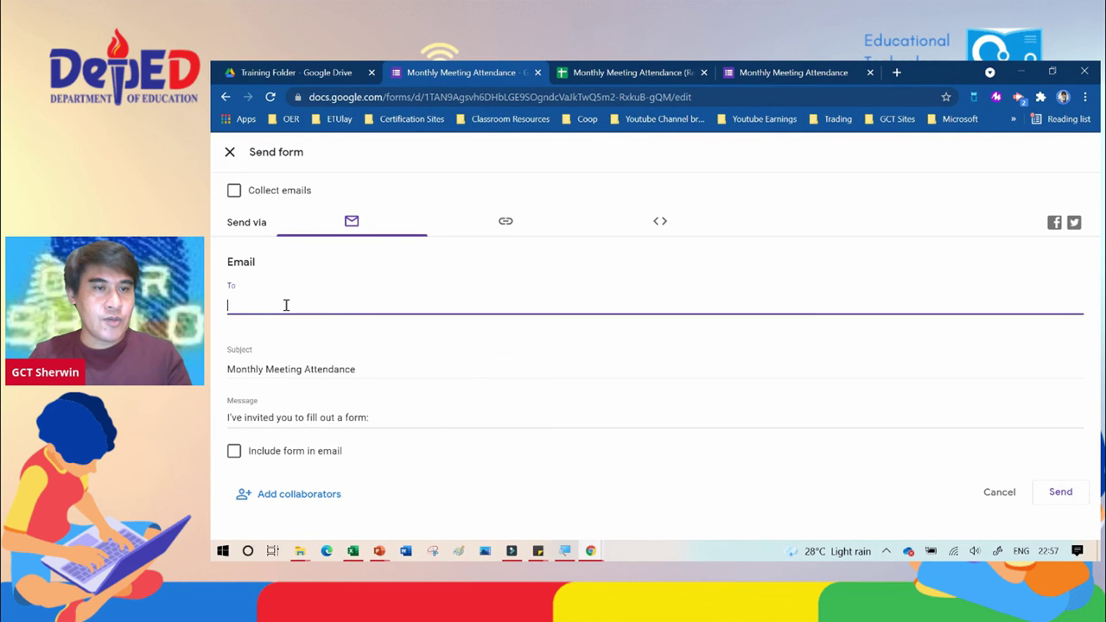
{"action": "type", "text": "sh"}
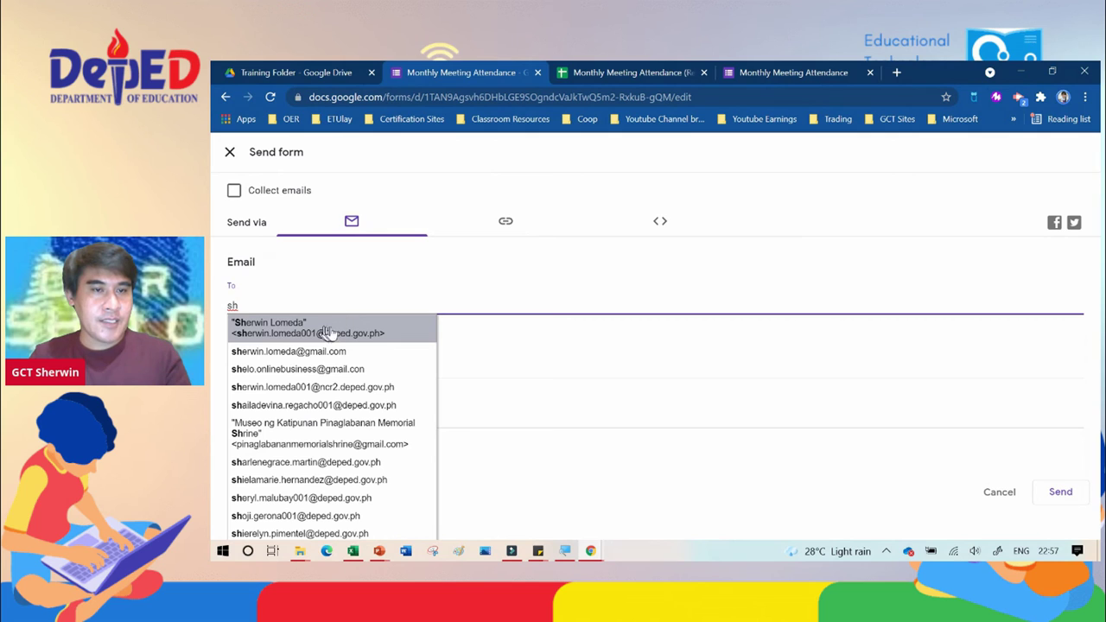
{"action": "left_click", "coordinate": [334, 352]}
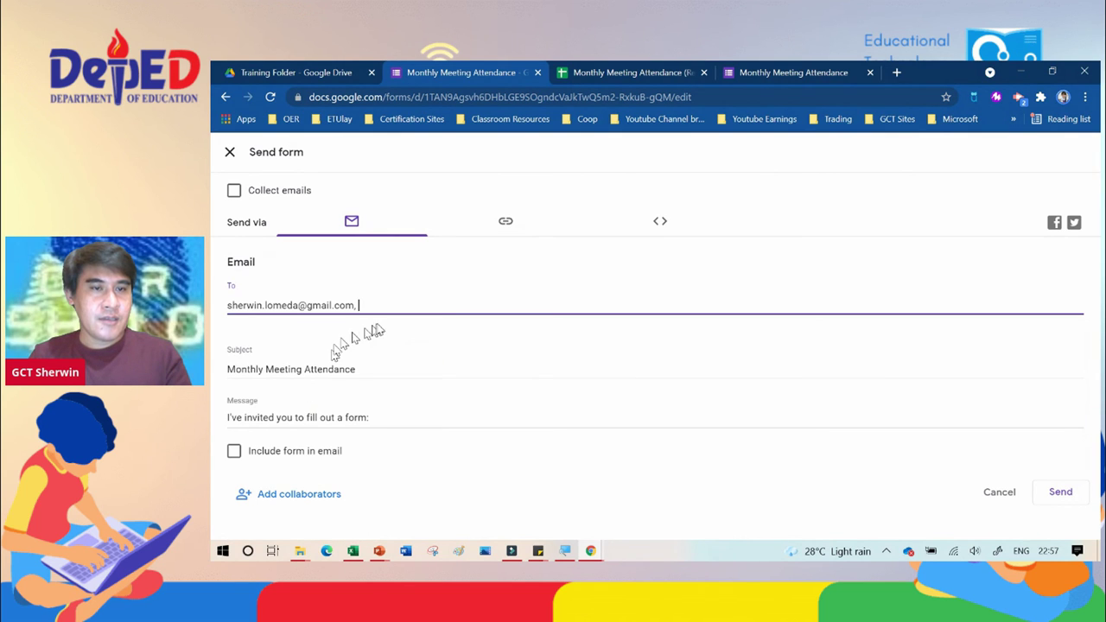
{"action": "type", "text": "sherw"}
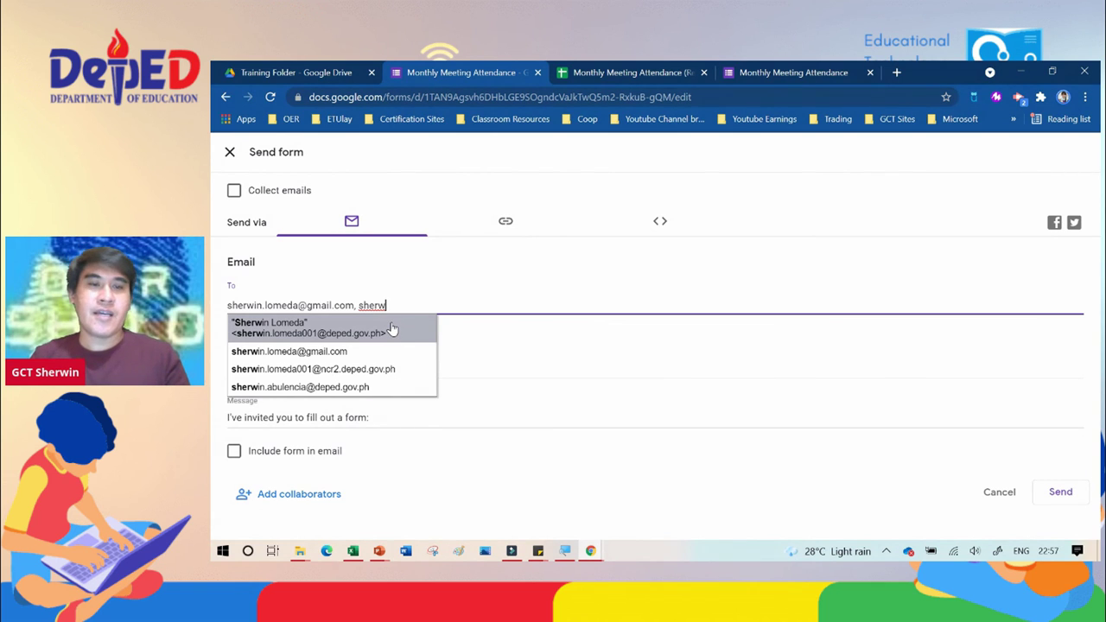
Step: Erase the entered recipients so the To field is left empty
{"action": "key", "text": "BackSpace"}
{"action": "key", "text": "BackSpace"}
{"action": "key", "text": "BackSpace"}
{"action": "key", "text": "BackSpace"}
{"action": "key", "text": "BackSpace"}
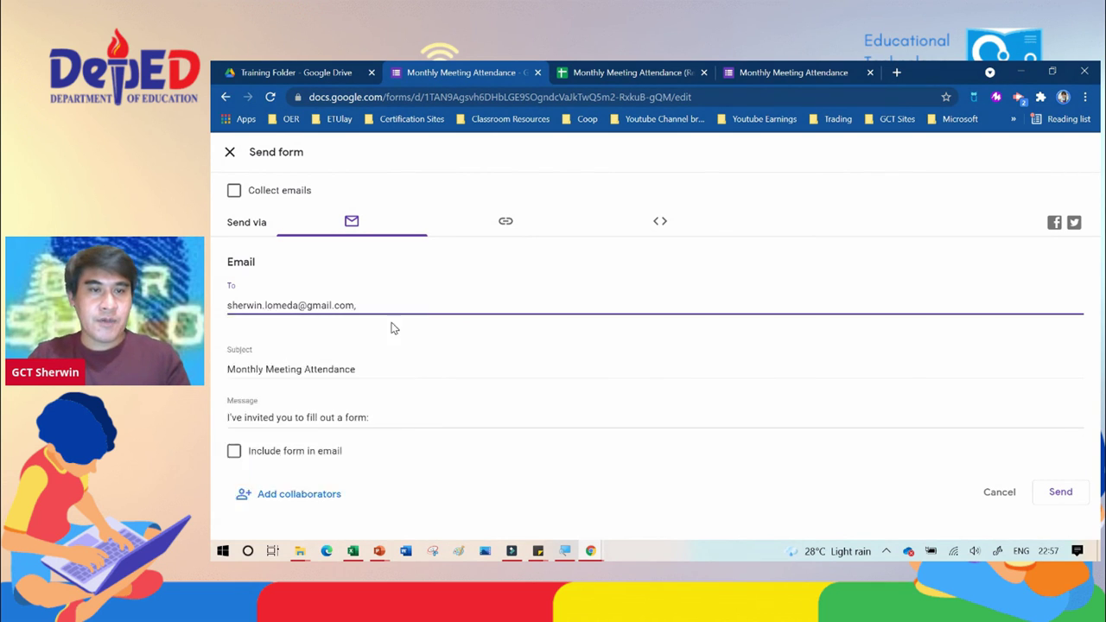
{"action": "key", "text": "BackSpace"}
{"action": "key", "text": "BackSpace"}
{"action": "key", "text": "BackSpace"}
{"action": "key", "text": "BackSpace"}
{"action": "key", "text": "BackSpace"}
{"action": "key", "text": "BackSpace"}
{"action": "key", "text": "BackSpace"}
{"action": "key", "text": "BackSpace"}
{"action": "key", "text": "BackSpace"}
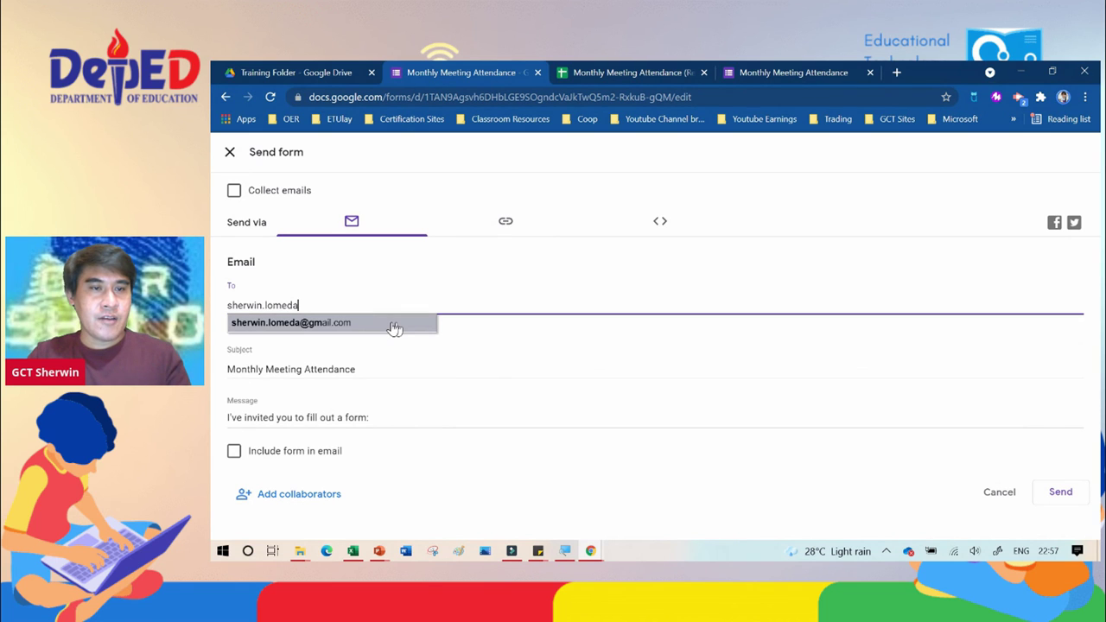
{"action": "key", "text": "BackSpace"}
{"action": "key", "text": "BackSpace"}
{"action": "key", "text": "BackSpace"}
{"action": "key", "text": "BackSpace"}
{"action": "key", "text": "BackSpace"}
{"action": "key", "text": "BackSpace"}
{"action": "key", "text": "BackSpace"}
{"action": "key", "text": "BackSpace"}
{"action": "key", "text": "BackSpace"}
{"action": "key", "text": "BackSpace"}
{"action": "key", "text": "BackSpace"}
{"action": "key", "text": "BackSpace"}
{"action": "key", "text": "BackSpace"}
{"action": "key", "text": "BackSpace"}
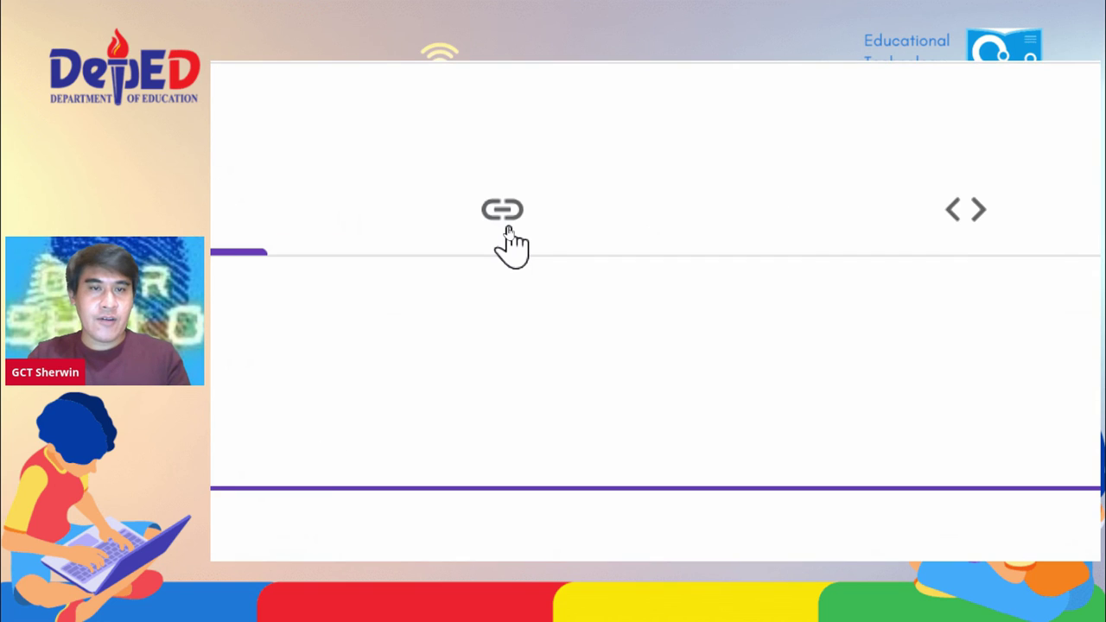
Step: Shorten the form's share link to a forms.gle URL, copy it, and cancel the dialog
{"action": "left_click", "coordinate": [508, 229]}
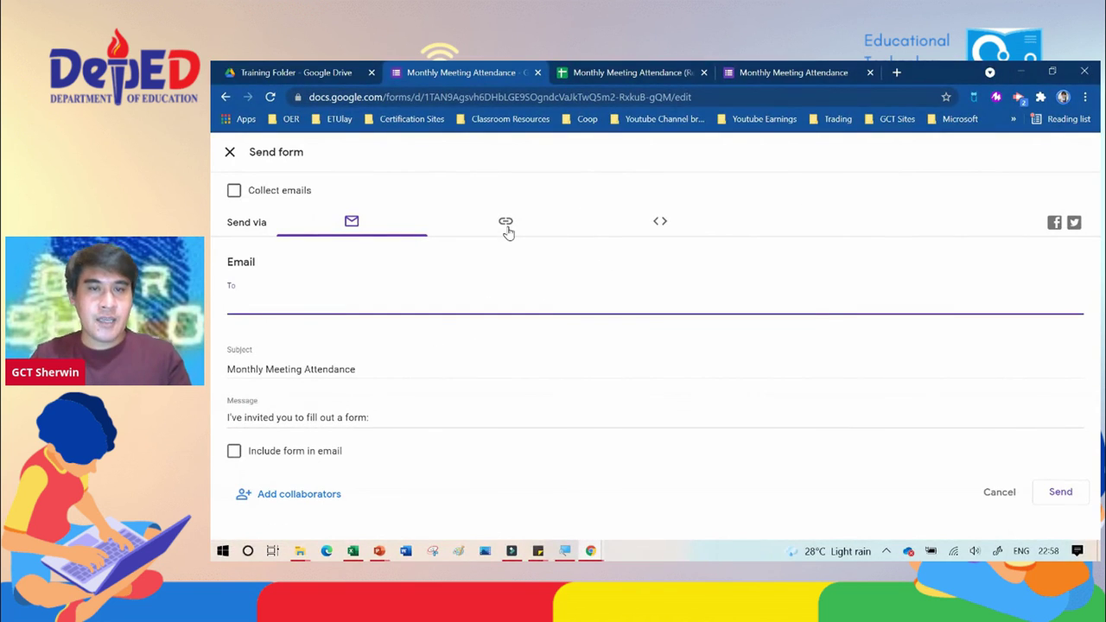
{"action": "left_click", "coordinate": [507, 229]}
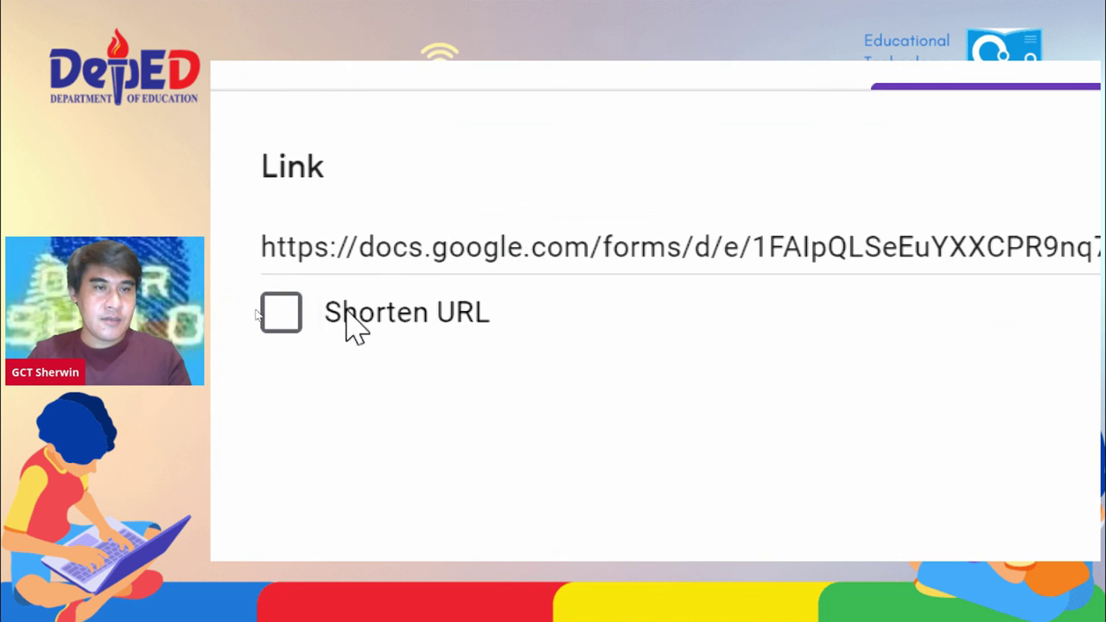
{"action": "left_click", "coordinate": [281, 313]}
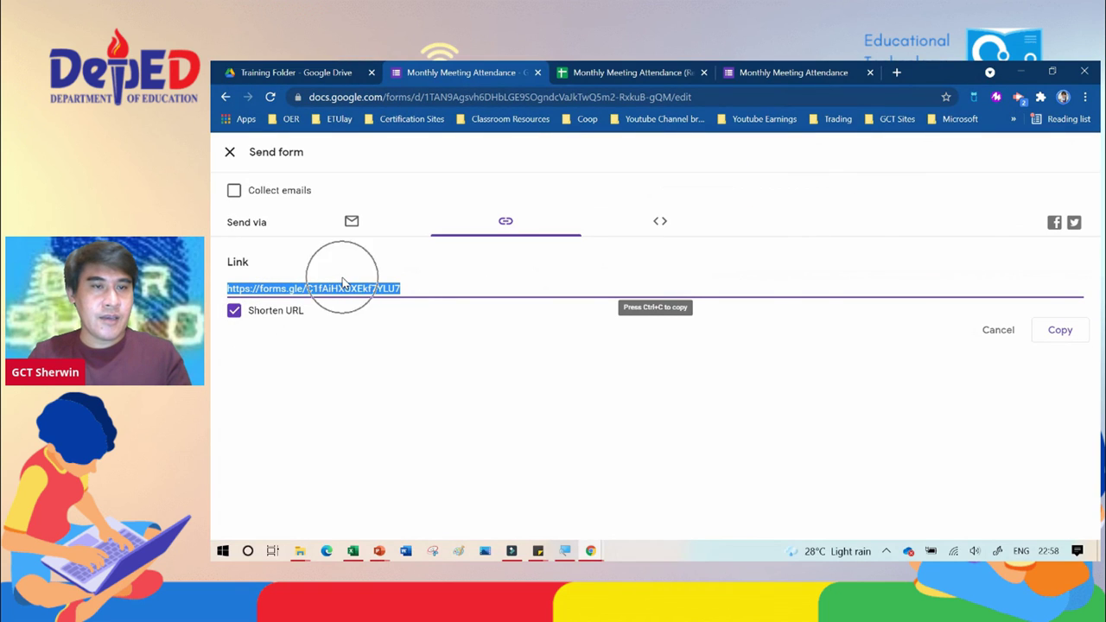
{"action": "left_click", "coordinate": [1053, 333]}
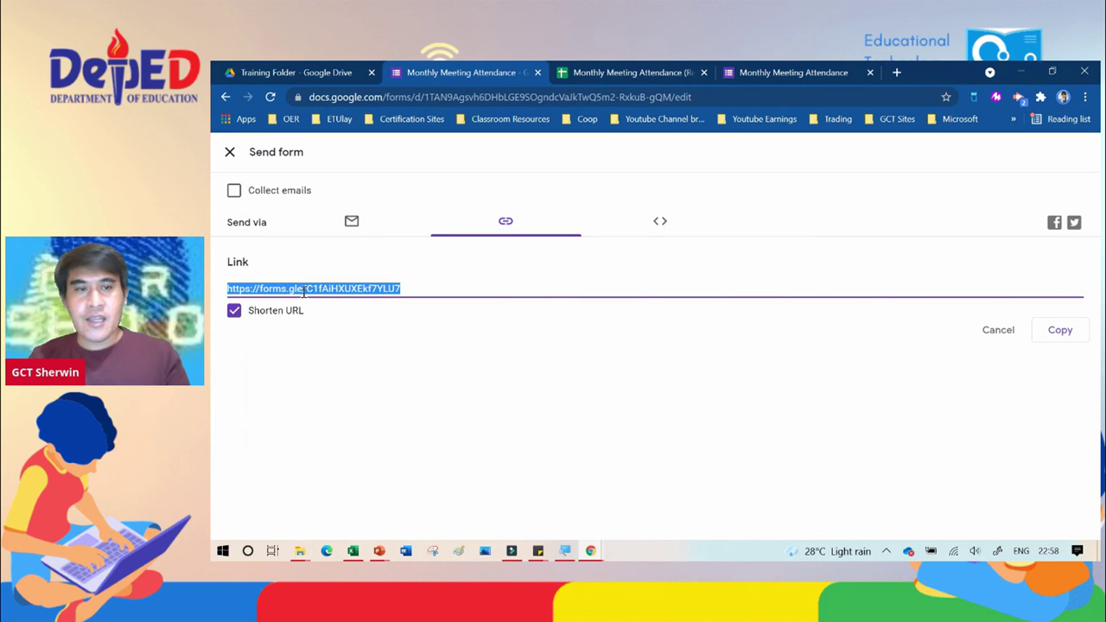
{"action": "left_click", "coordinate": [362, 292]}
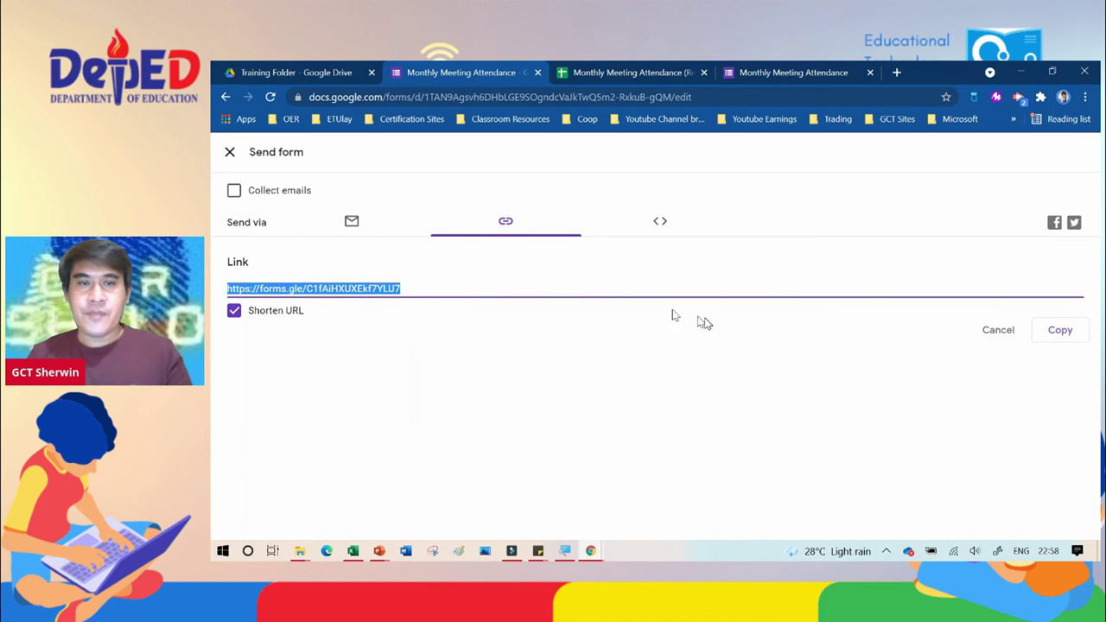
{"action": "left_click", "coordinate": [979, 334]}
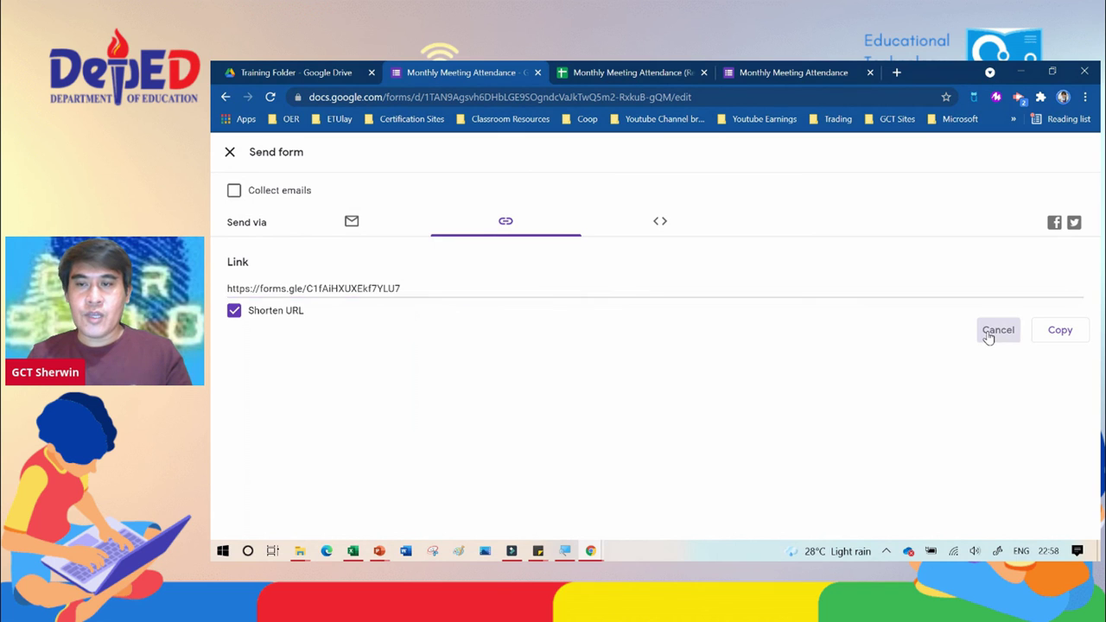